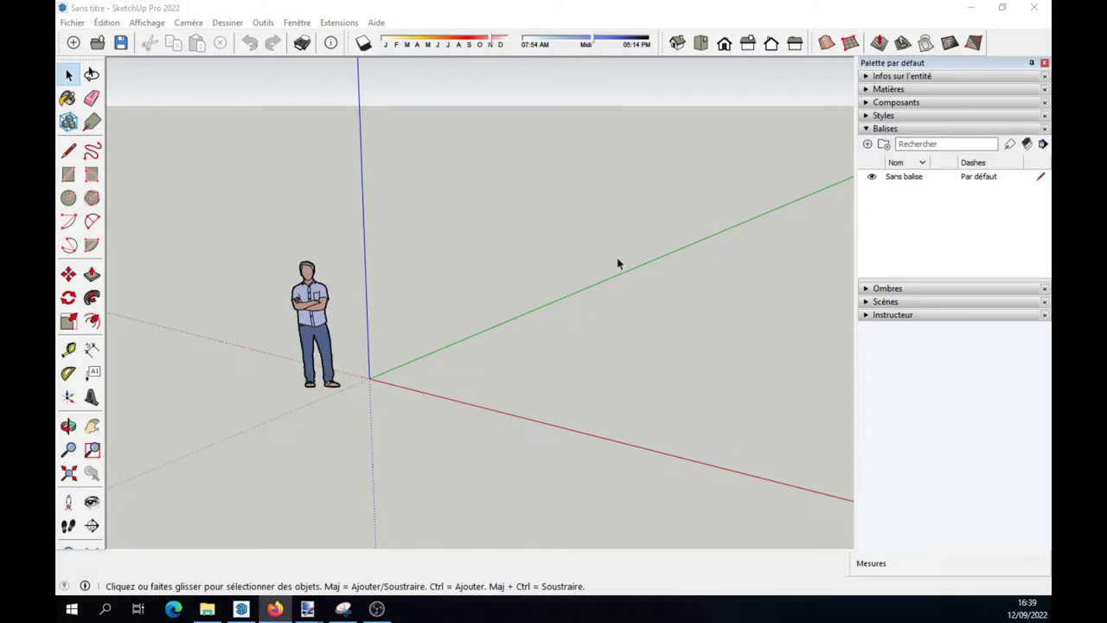
# Add a tag named 'Plan' and set it as the active tag
pyautogui.click(867, 145)
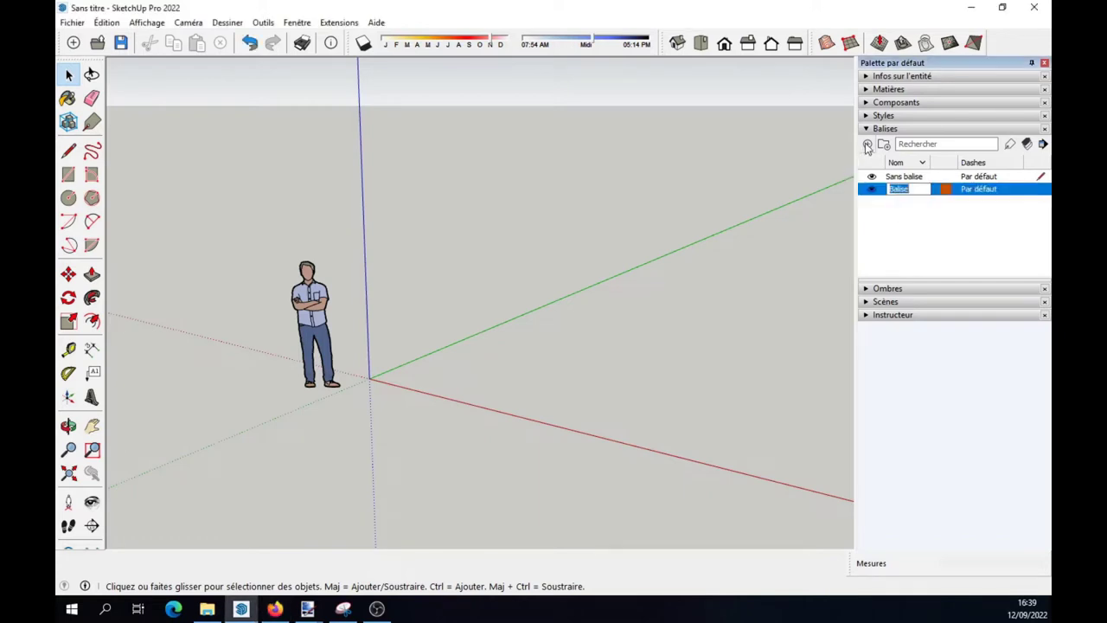
pyautogui.write('Plan')
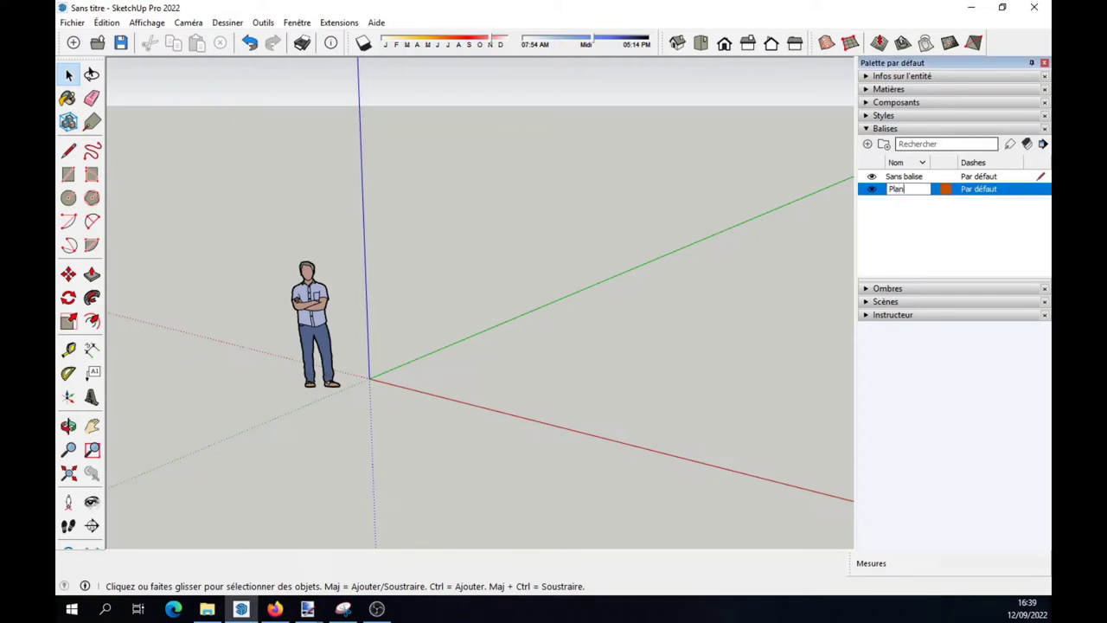
pyautogui.press('Return')
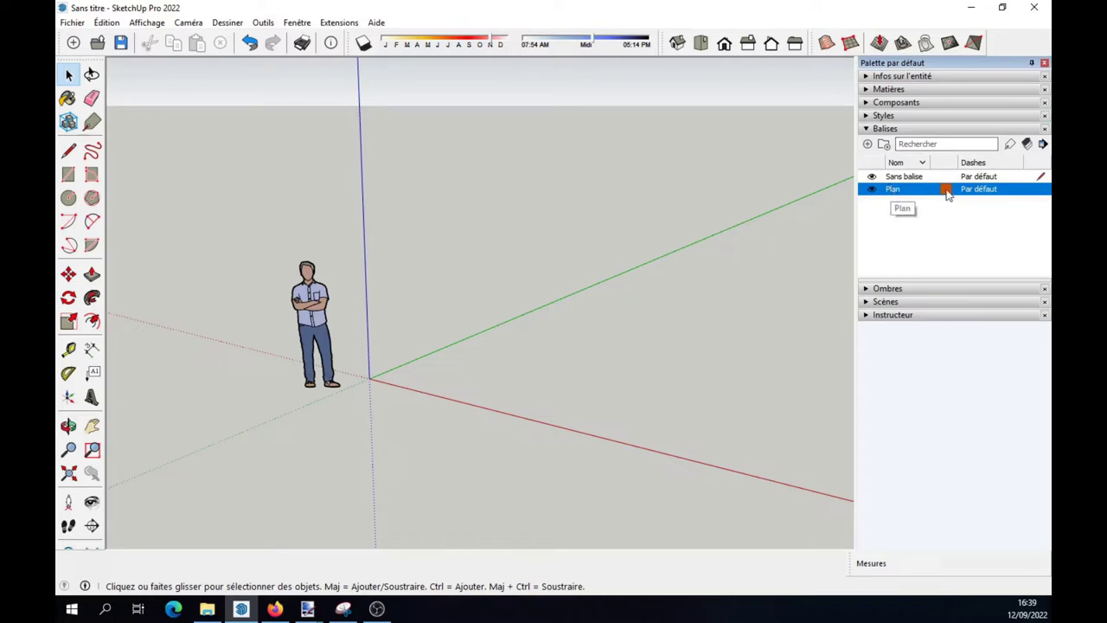
pyautogui.click(1041, 191)
# Import plan1.jpg as a JPEG image into the model
pyautogui.click(73, 23)
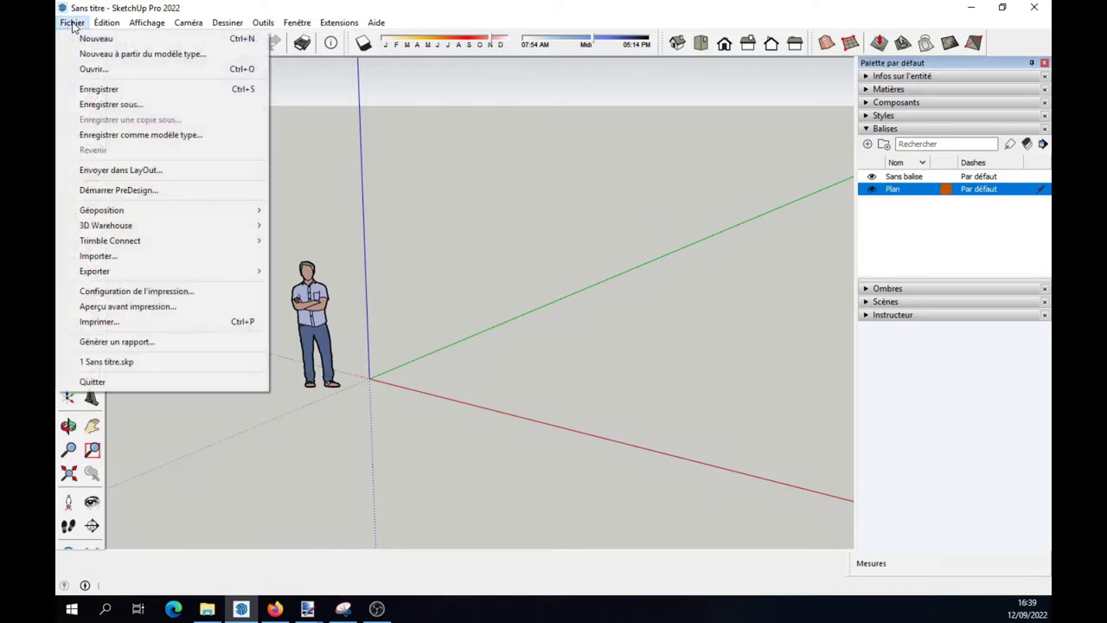
pyautogui.click(98, 256)
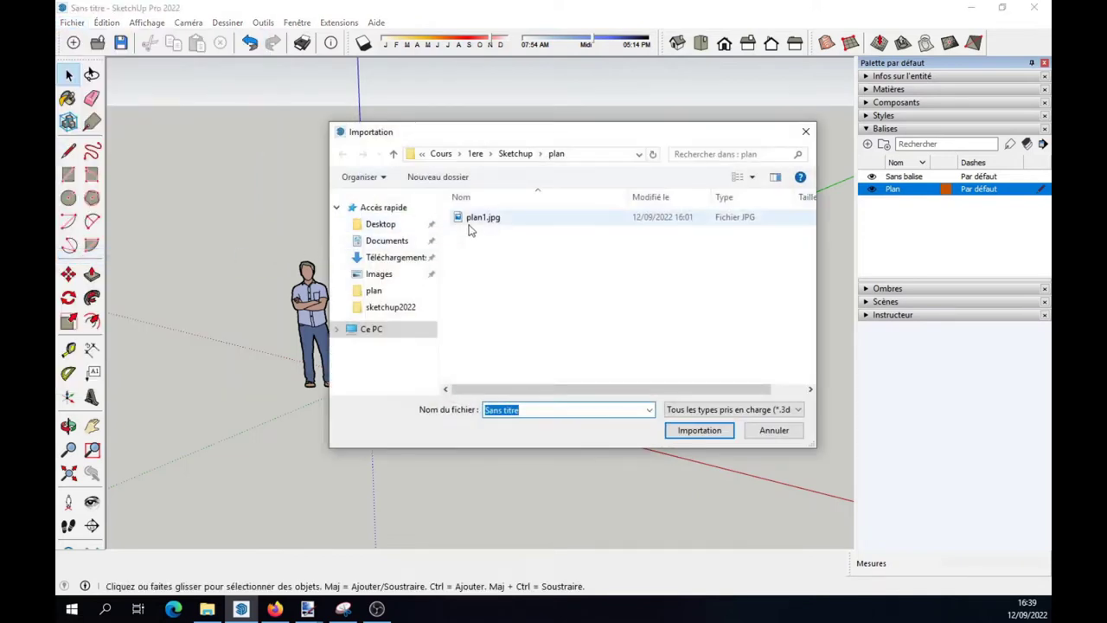
pyautogui.click(480, 221)
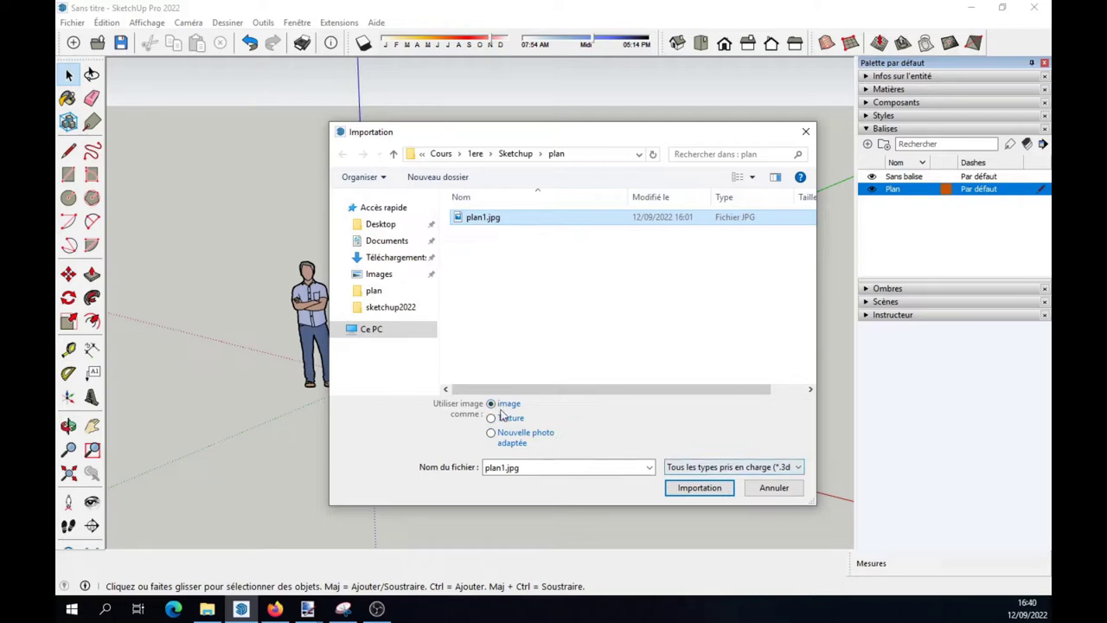
pyautogui.click(694, 467)
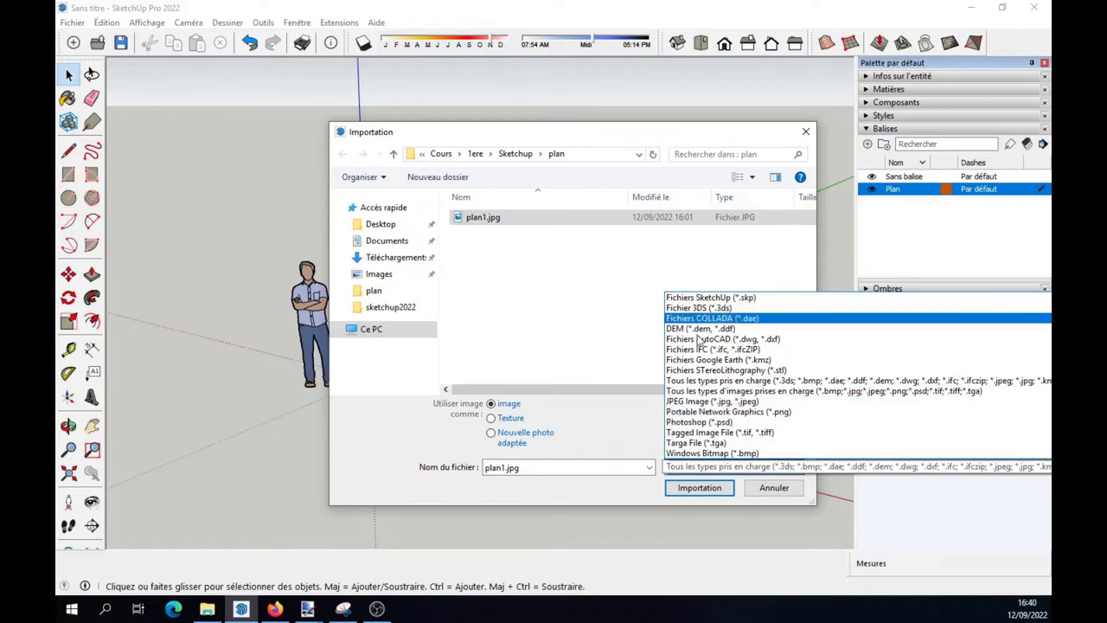
pyautogui.click(707, 403)
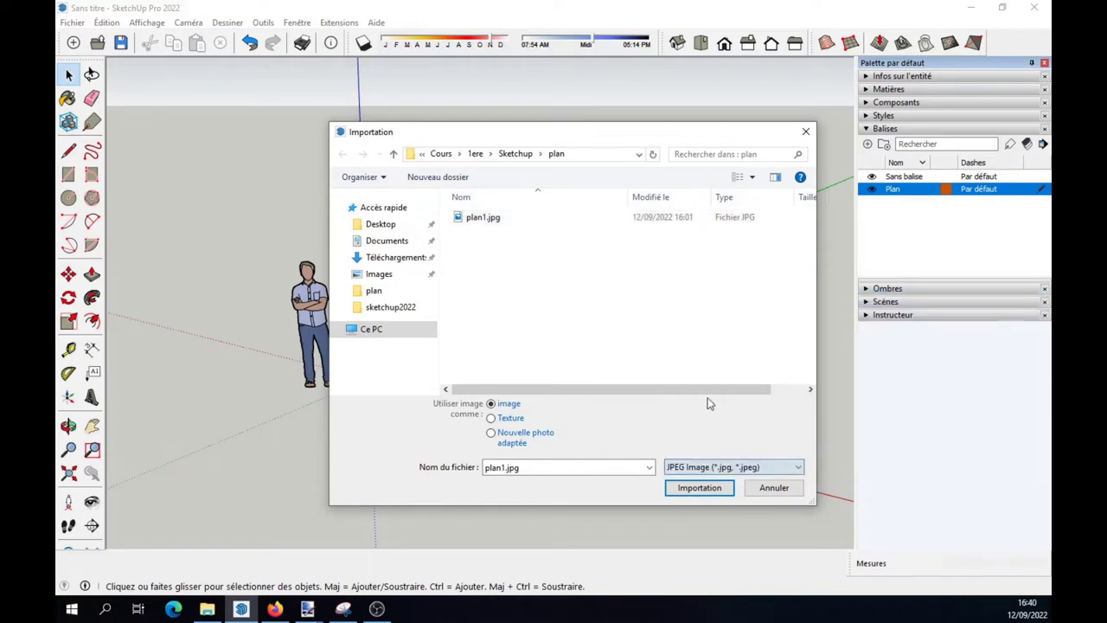
pyautogui.click(700, 488)
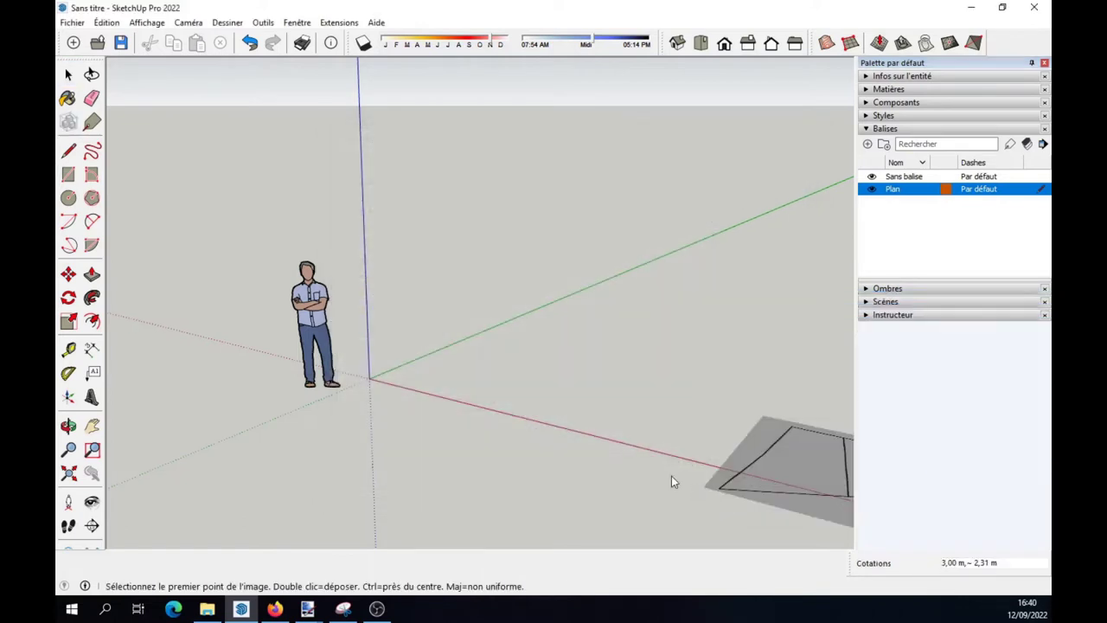
# Place the plan image flat from the origin and delete the person figure
pyautogui.click(370, 378)
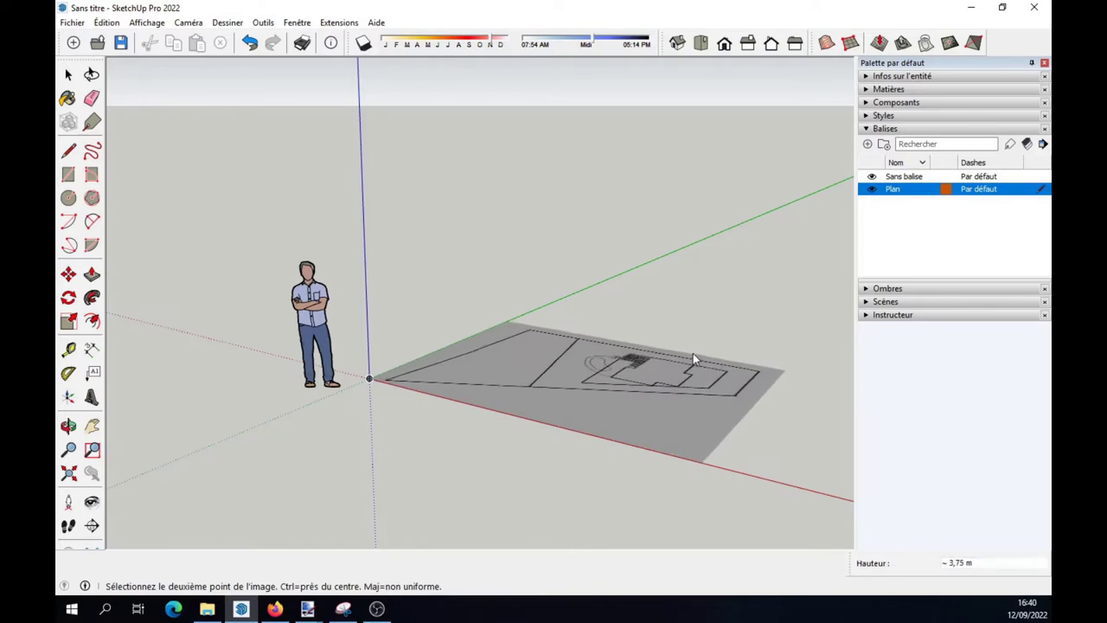
pyautogui.click(721, 349)
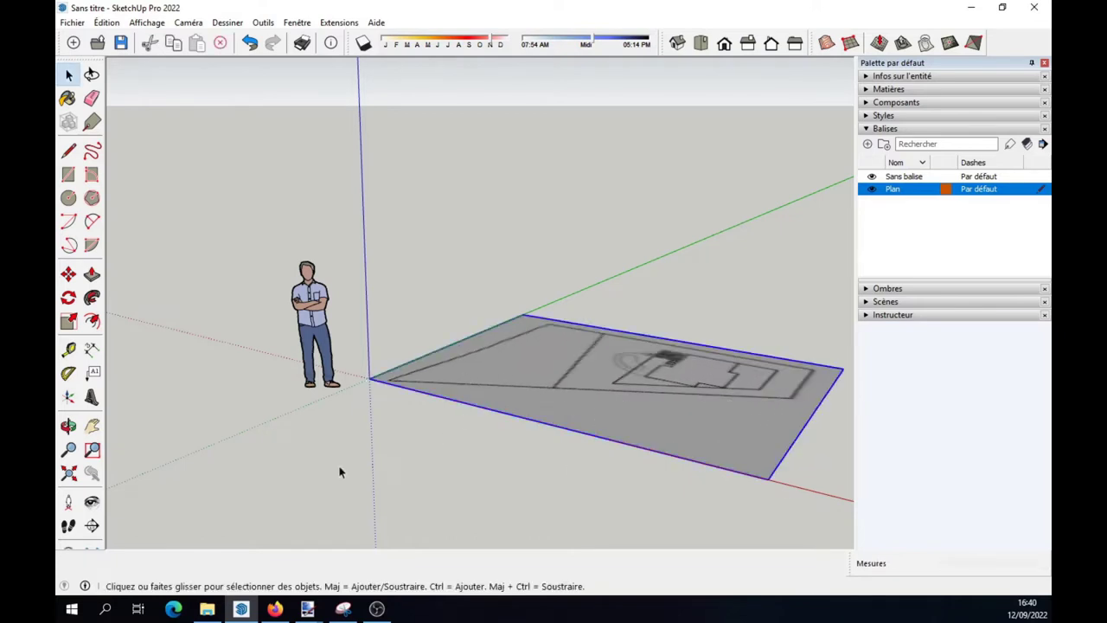
pyautogui.click(310, 305)
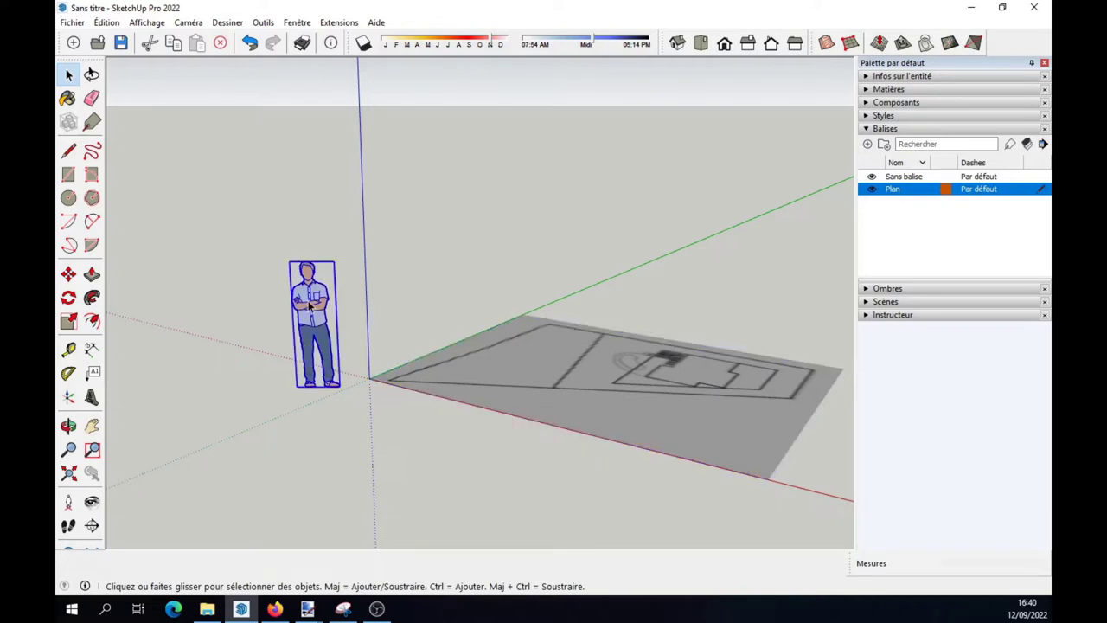
pyautogui.press('Delete')
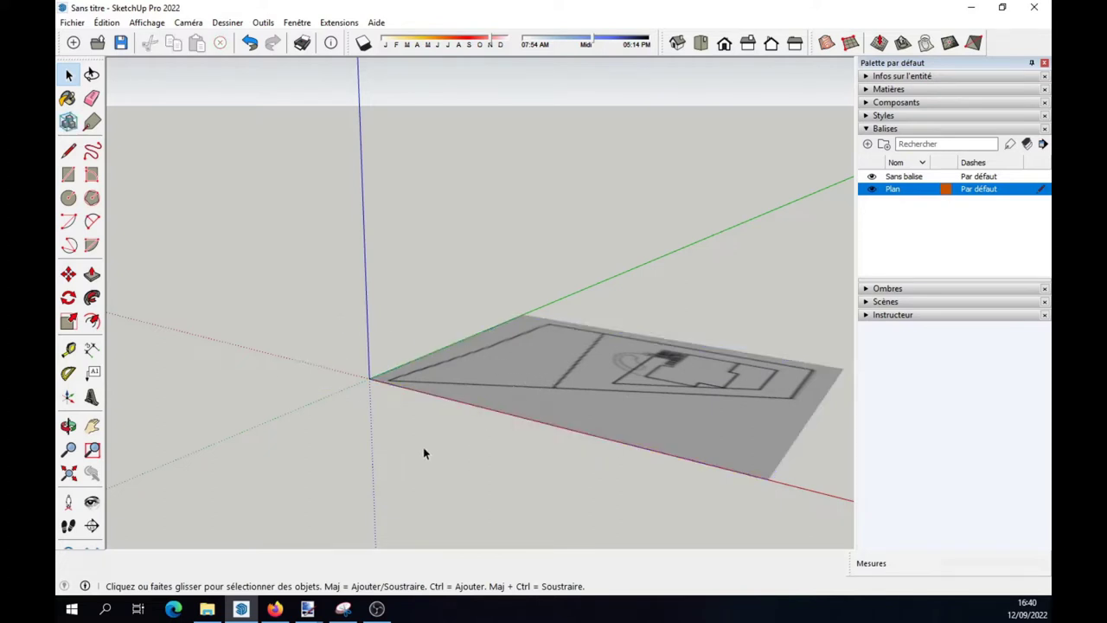
# Explode the placed plan image into a face textured with the plan
pyautogui.moveTo(397, 437)
pyautogui.mouseDown(button='middle')
pyautogui.moveTo(276, 420)
pyautogui.moveTo(465, 427)
pyautogui.mouseUp(button='middle')
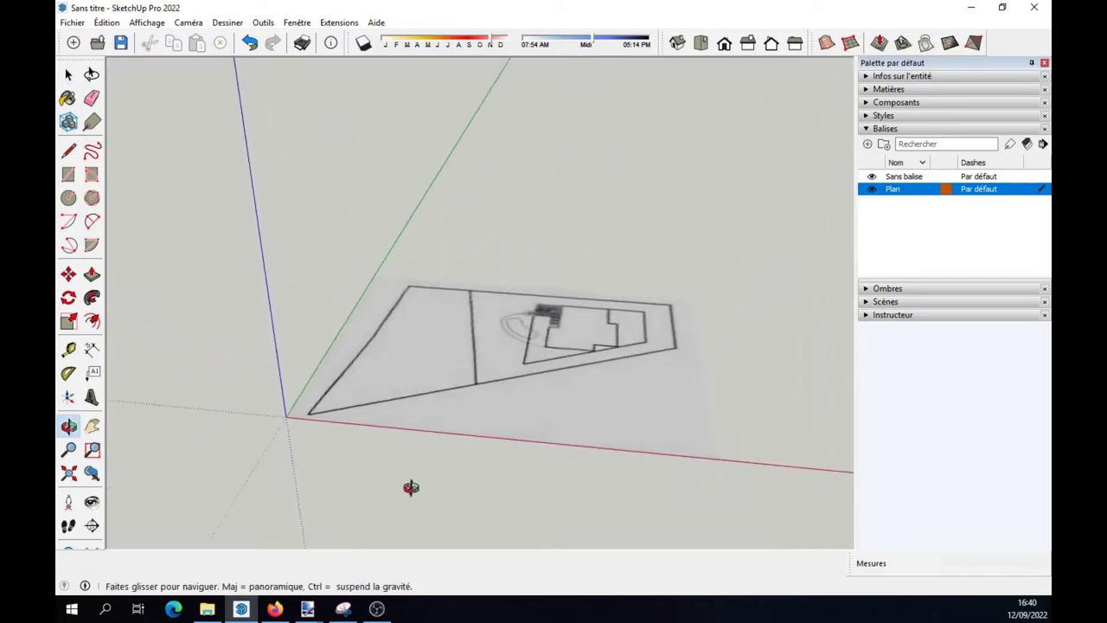
pyautogui.click(461, 366)
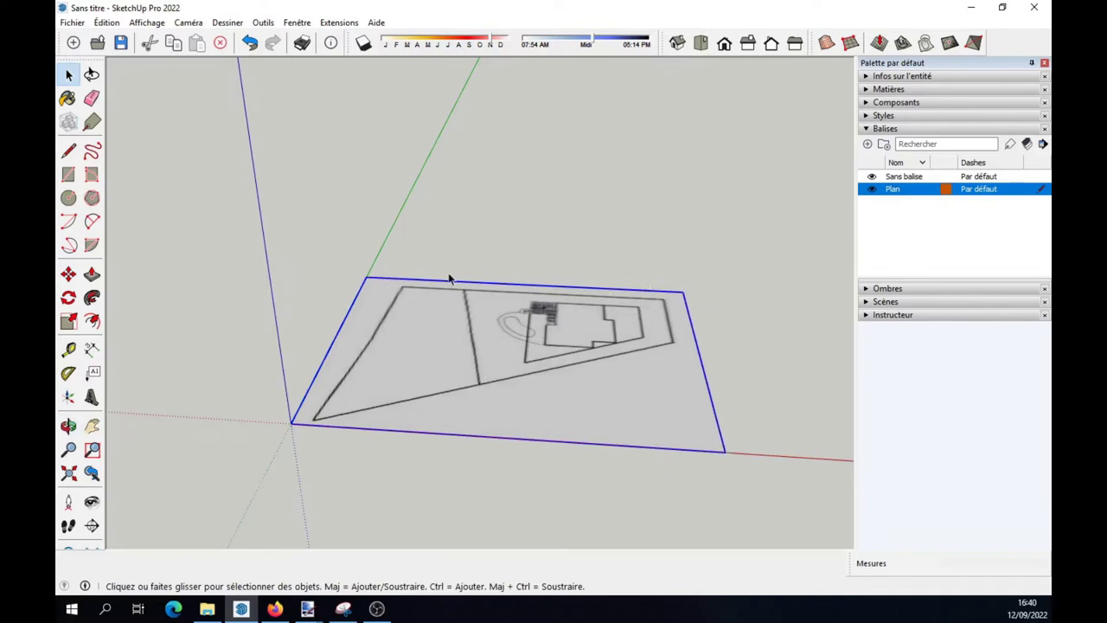
pyautogui.rightClick(529, 337)
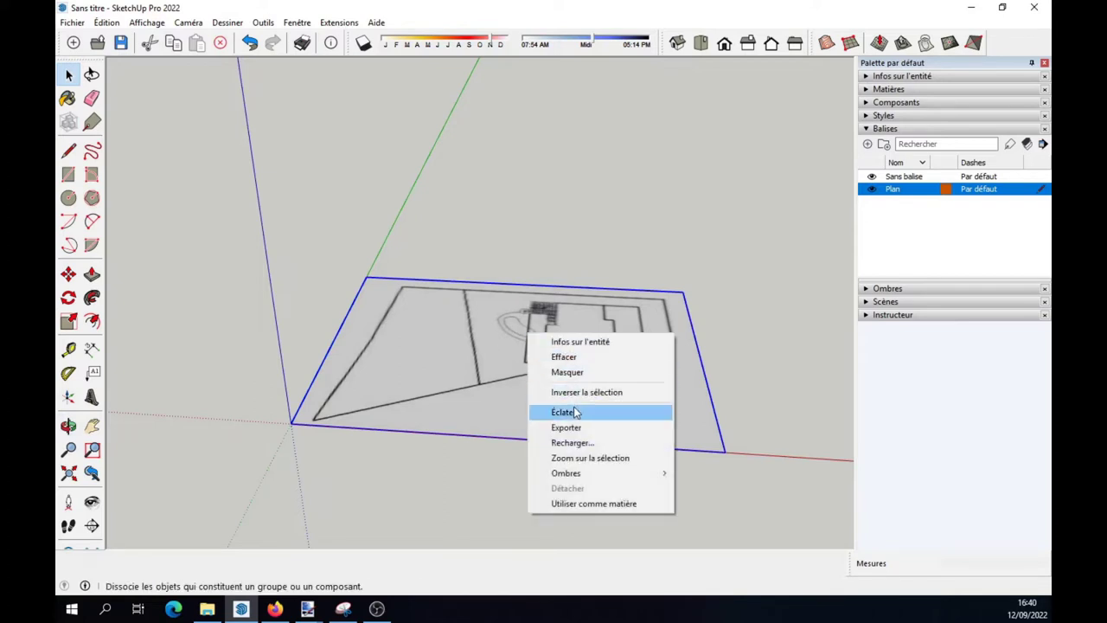
pyautogui.click(574, 412)
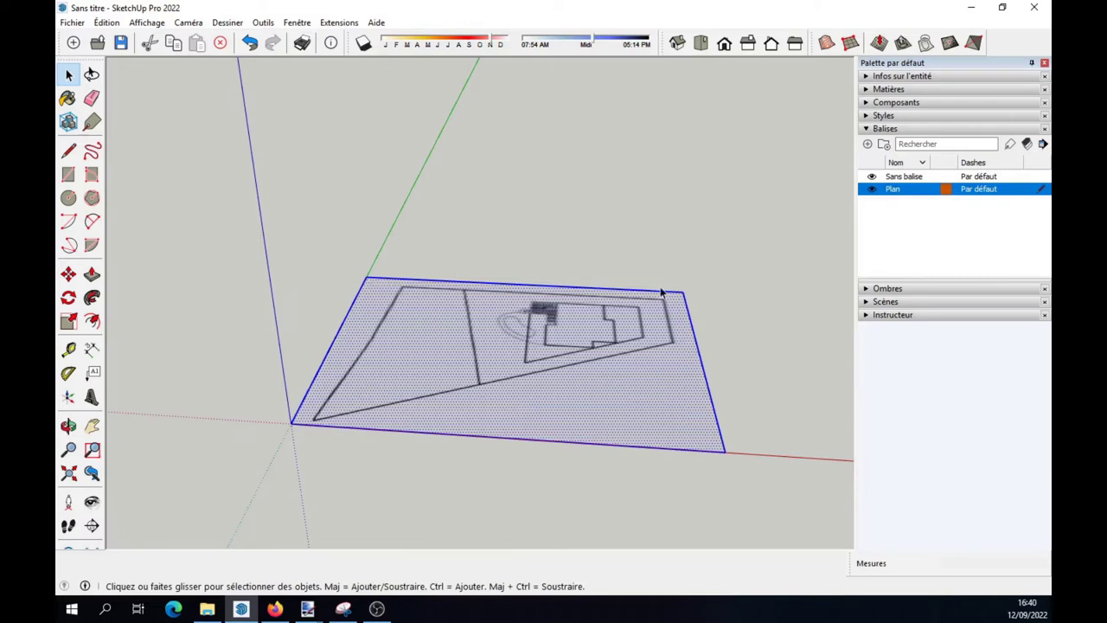
pyautogui.rightClick(511, 325)
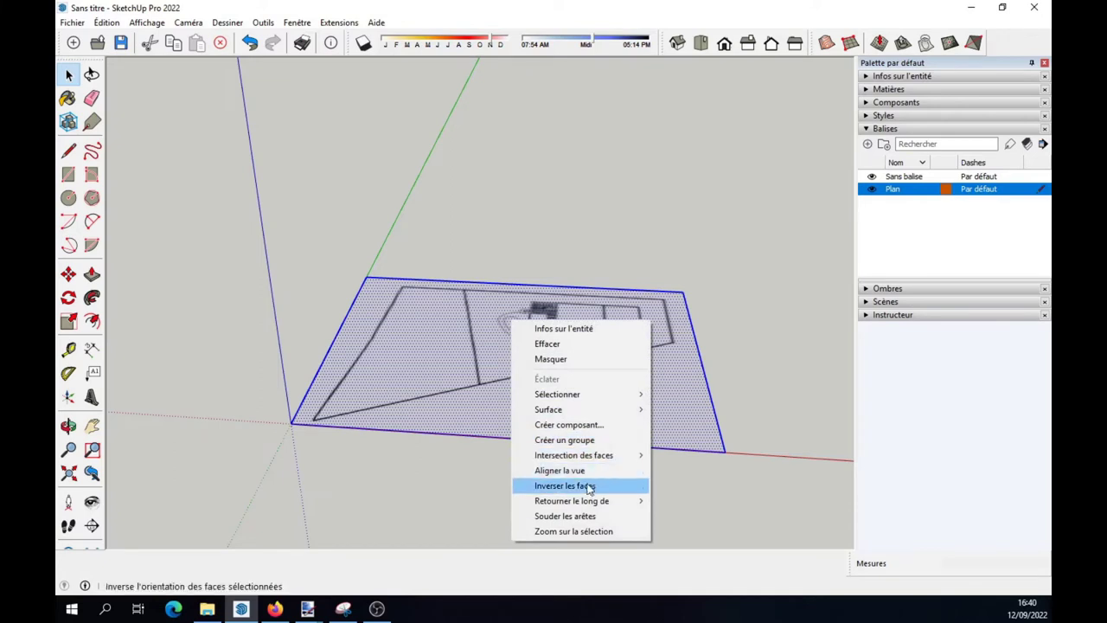
# Wrap the textured plan face into a component with definition name 'Plan'
pyautogui.click(578, 426)
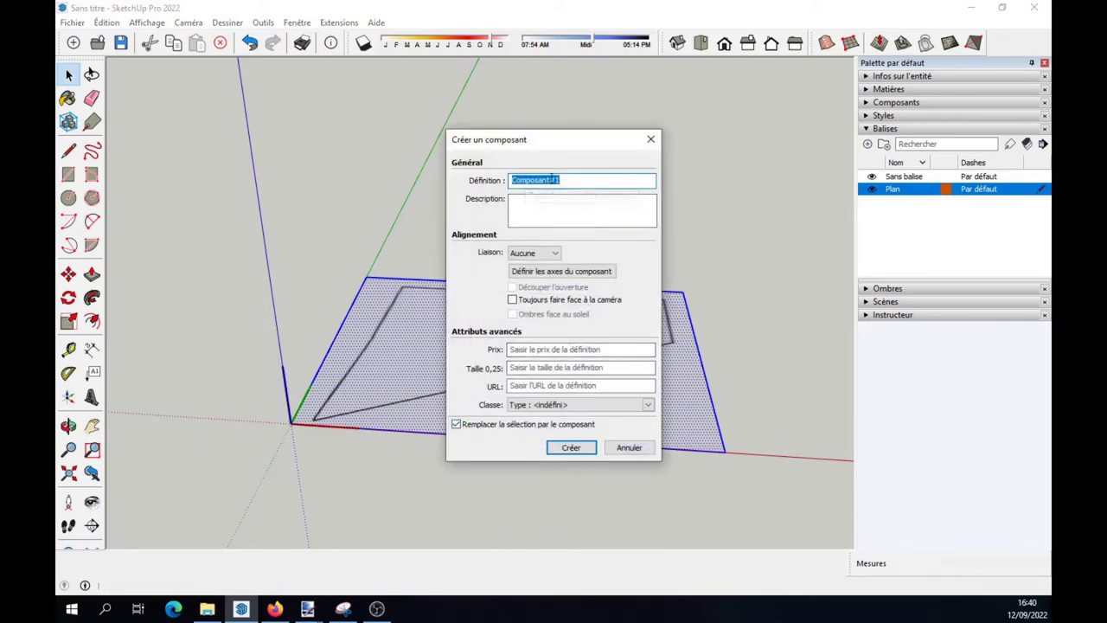
pyautogui.write('Plan')
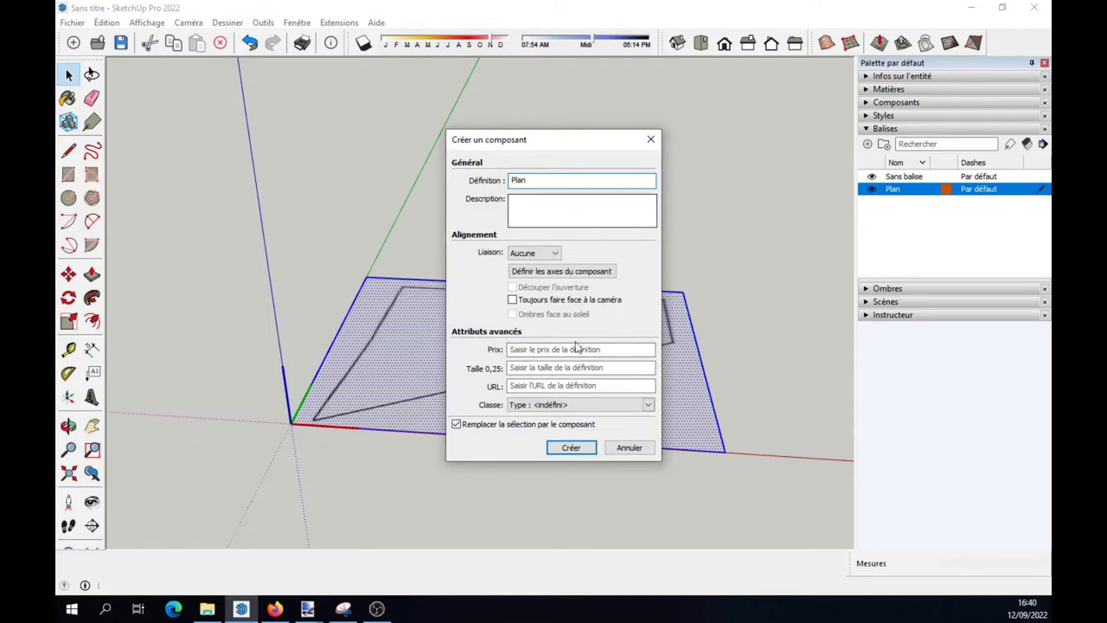
pyautogui.click(571, 447)
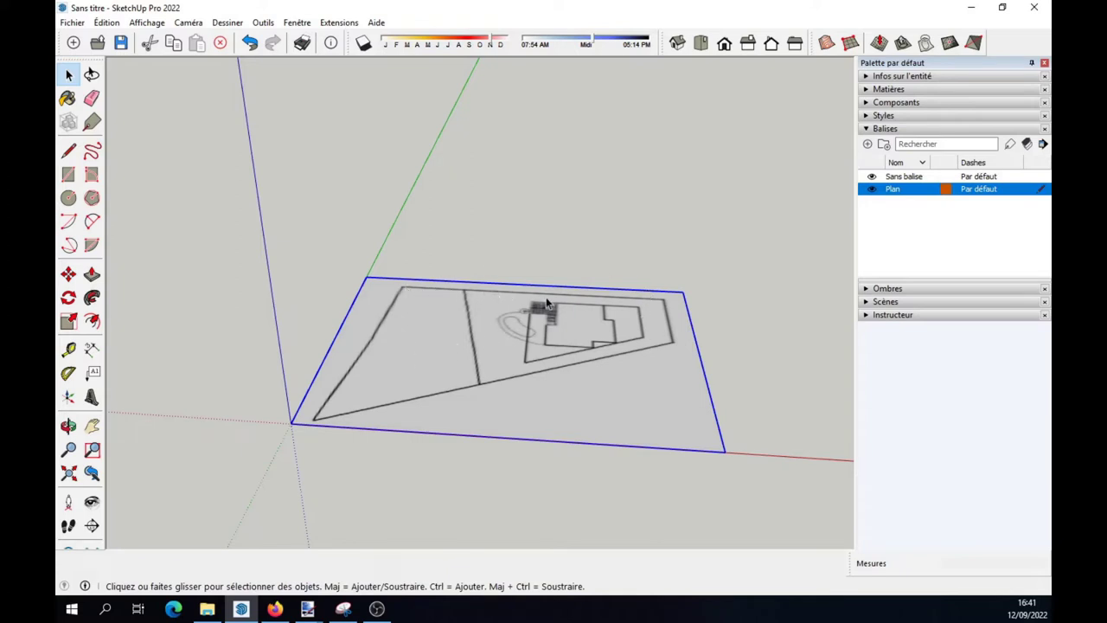
# Measure the plot's top edge with Tape Measure and resize the model so it equals 150
pyautogui.click(69, 348)
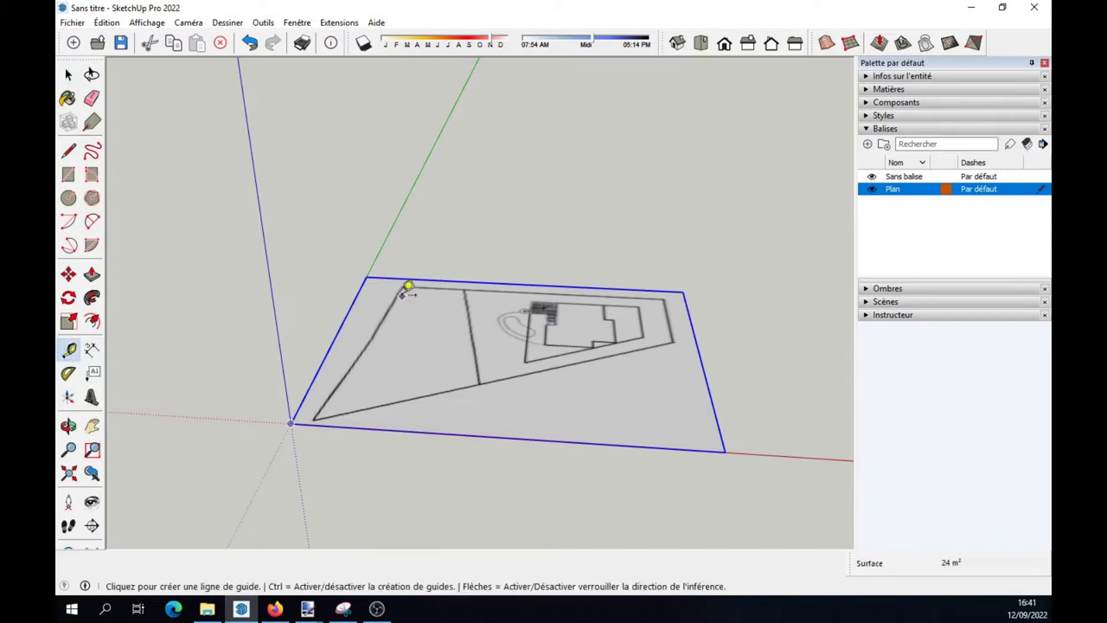
pyautogui.scroll(3, 408, 286)
pyautogui.scroll(3, 419, 255)
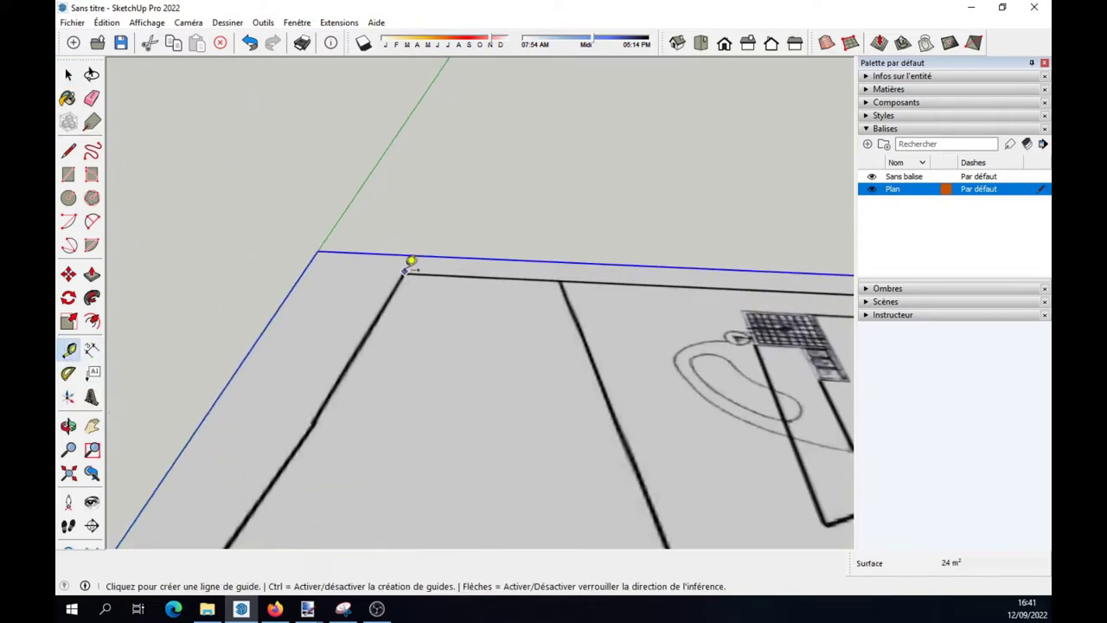
pyautogui.click(405, 273)
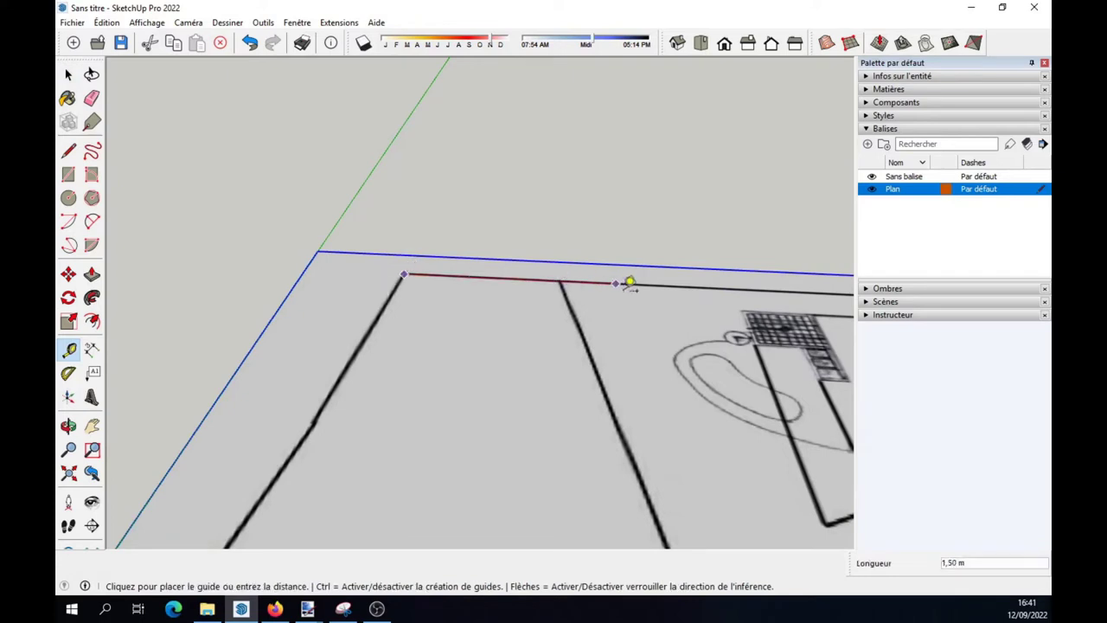
pyautogui.scroll(-3, 655, 290)
pyautogui.scroll(-3, 729, 303)
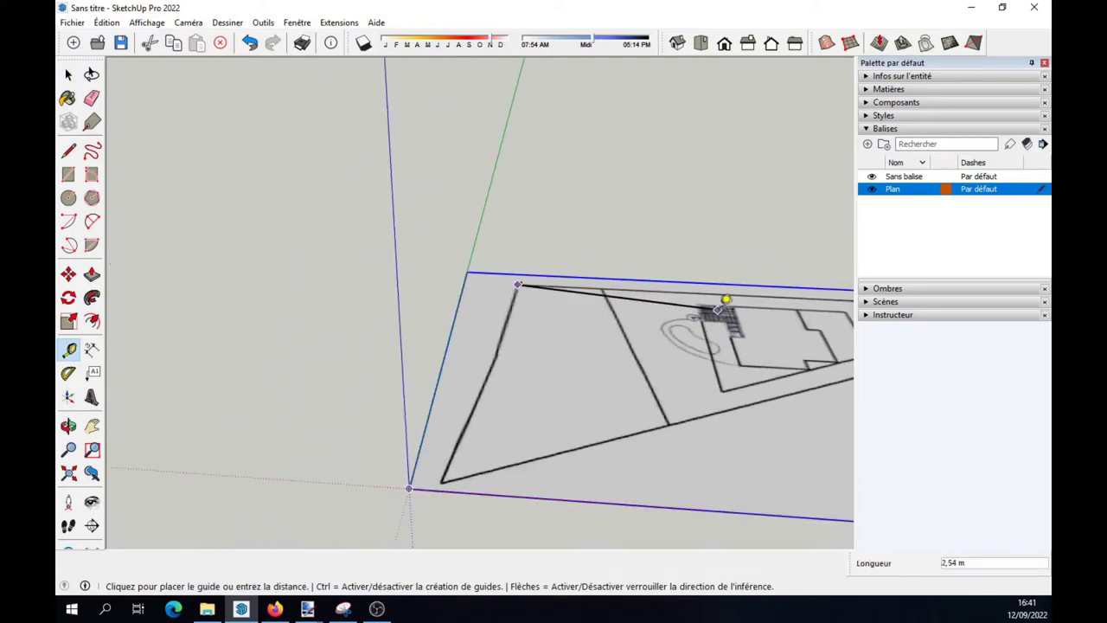
pyautogui.moveTo(729, 304); pyautogui.dragTo(487, 296, button='middle')
pyautogui.scroll(2, 644, 291)
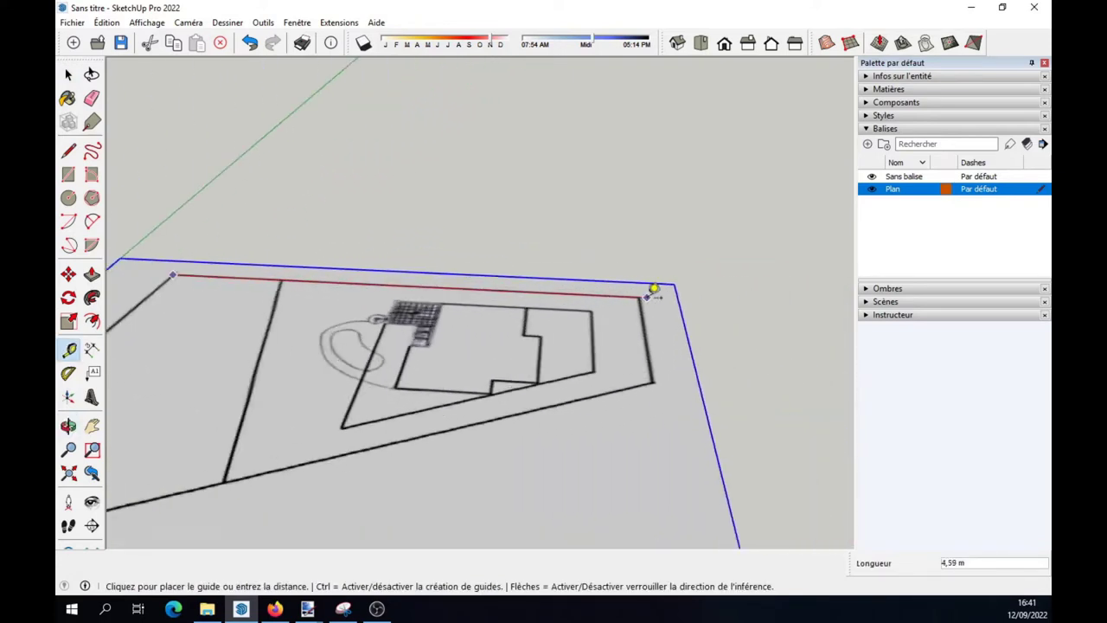
pyautogui.scroll(2, 651, 291)
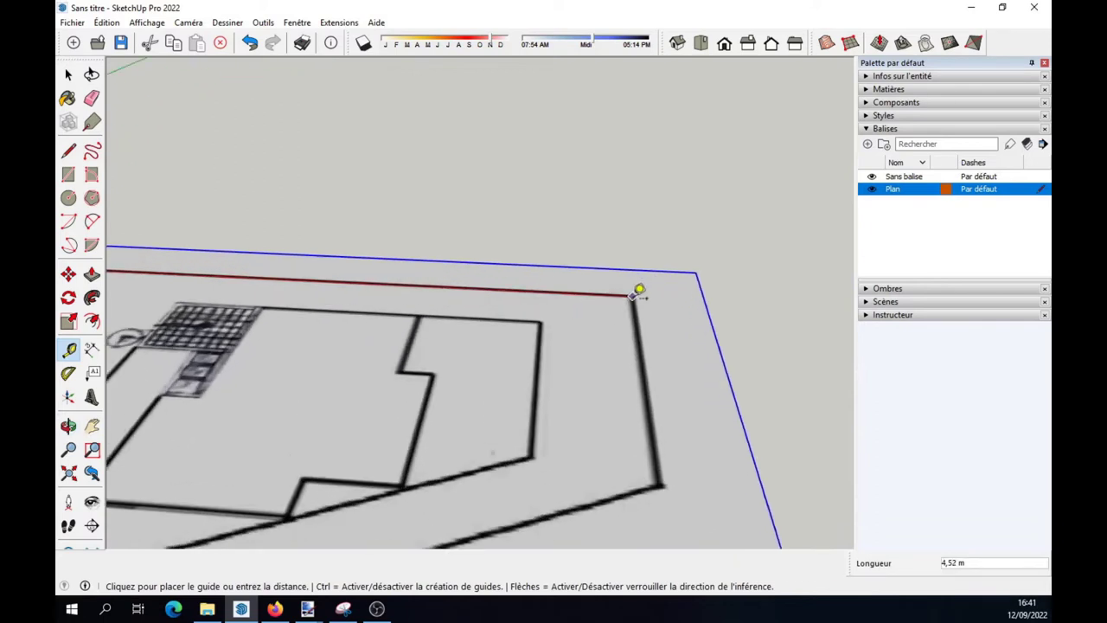
pyautogui.click(637, 293)
pyautogui.write('150')
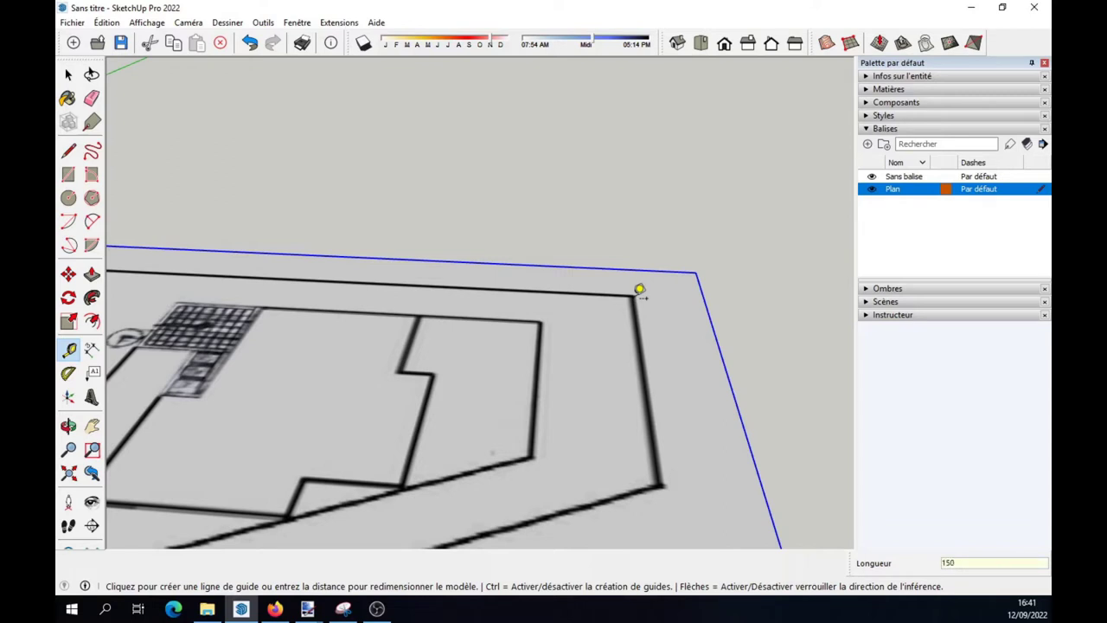
pyautogui.press('Return')
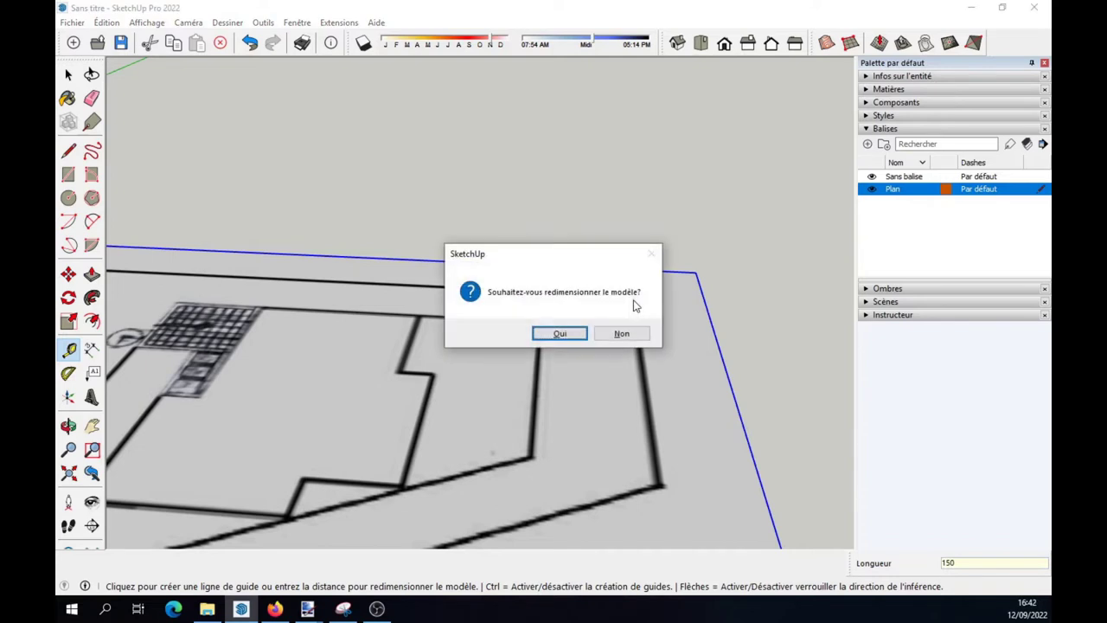
pyautogui.click(561, 337)
# Zoom out and orbit to see the whole rescaled plot in perspective
pyautogui.scroll(-2, 457, 304)
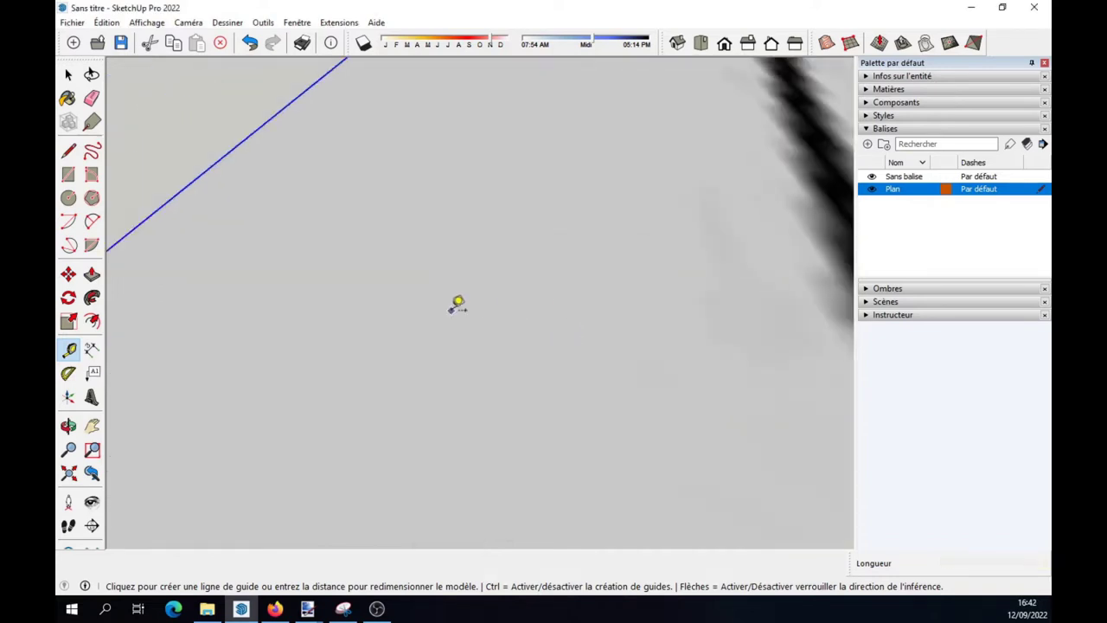
pyautogui.scroll(-2, 458, 304)
pyautogui.scroll(-2, 457, 304)
pyautogui.scroll(-2, 545, 300)
pyautogui.scroll(-2, 592, 292)
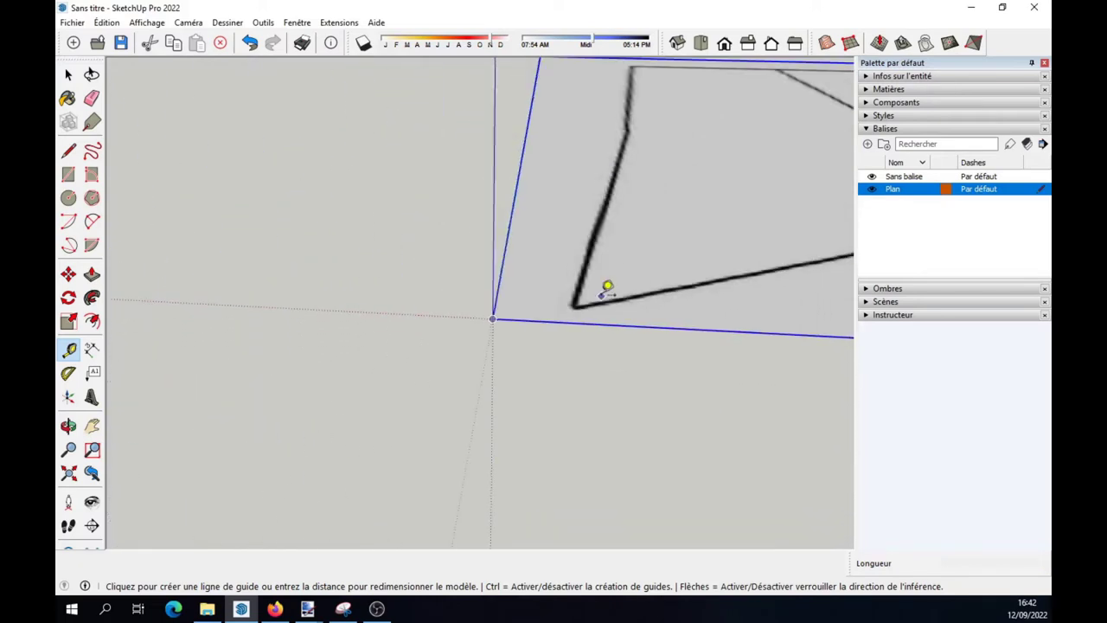
pyautogui.scroll(-2, 636, 274)
pyautogui.moveTo(662, 247); pyautogui.dragTo(290, 325, button='middle')
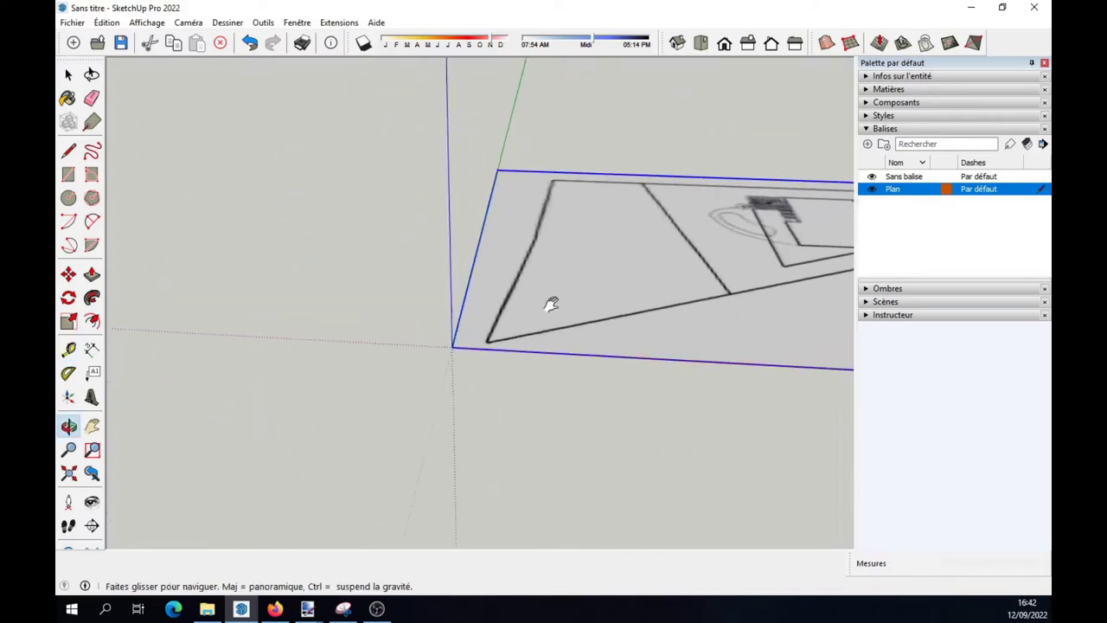
pyautogui.press('t')
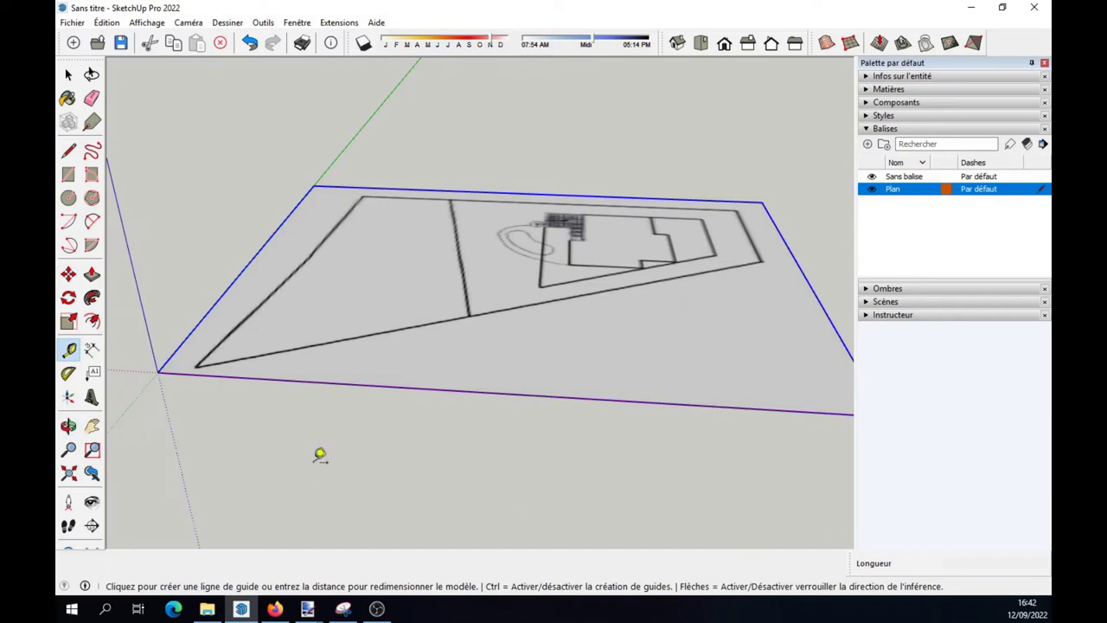
# Set the in-model plan1 material's opacity to about 60
pyautogui.click(70, 76)
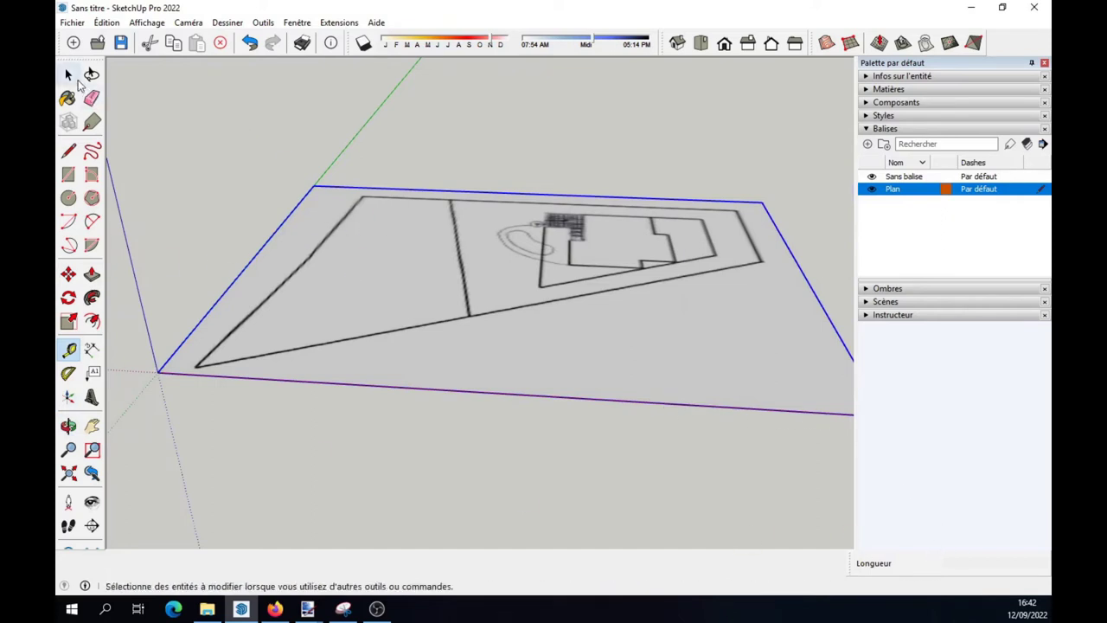
pyautogui.click(70, 76)
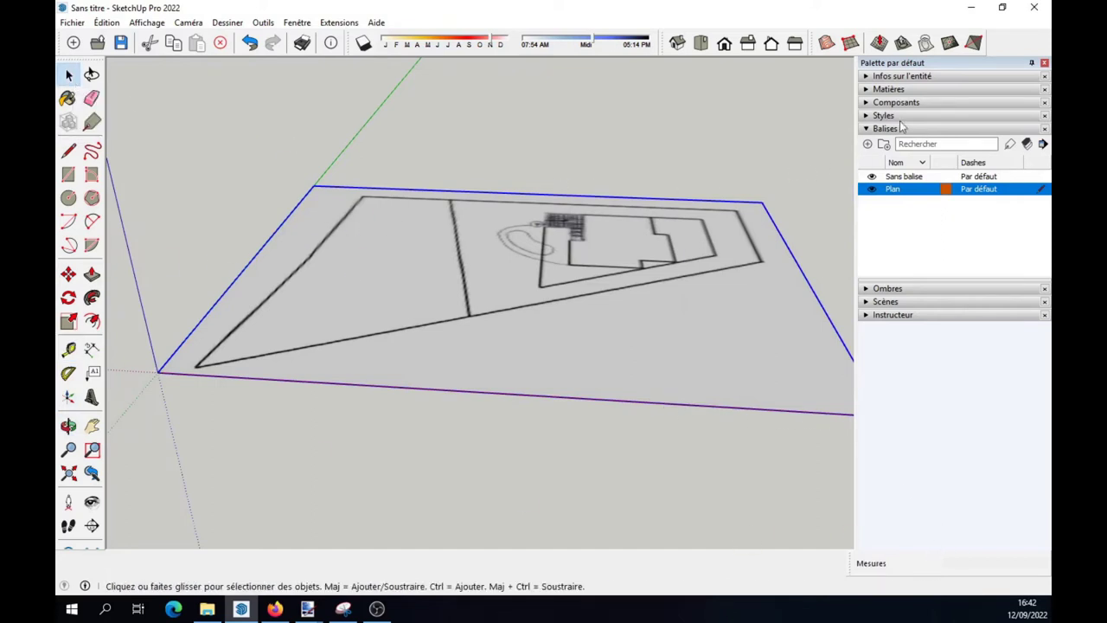
pyautogui.click(866, 90)
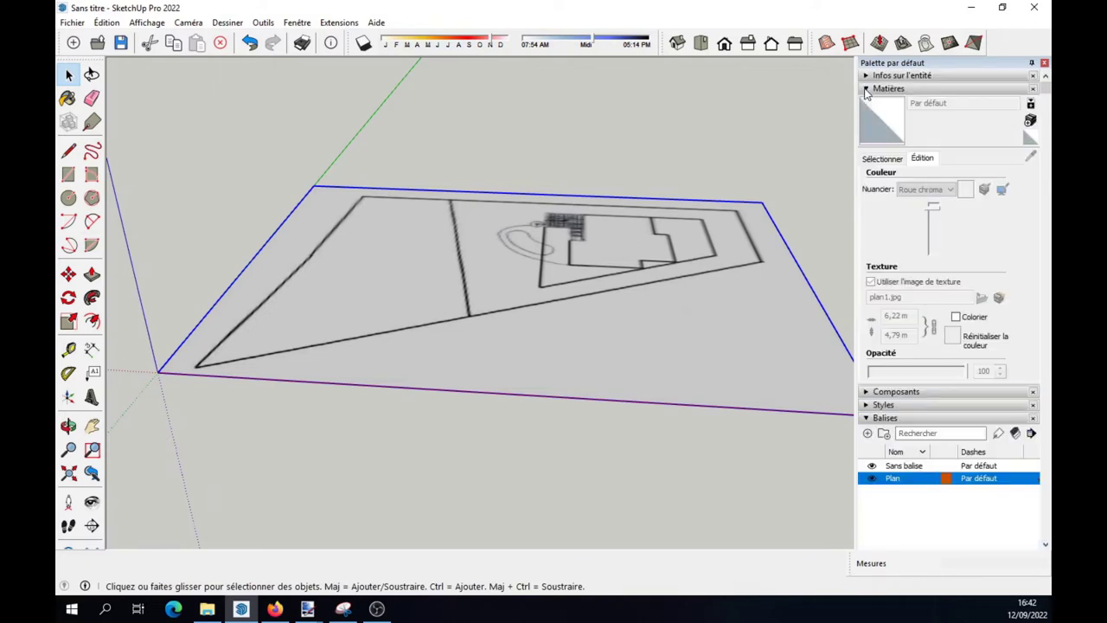
pyautogui.click(897, 159)
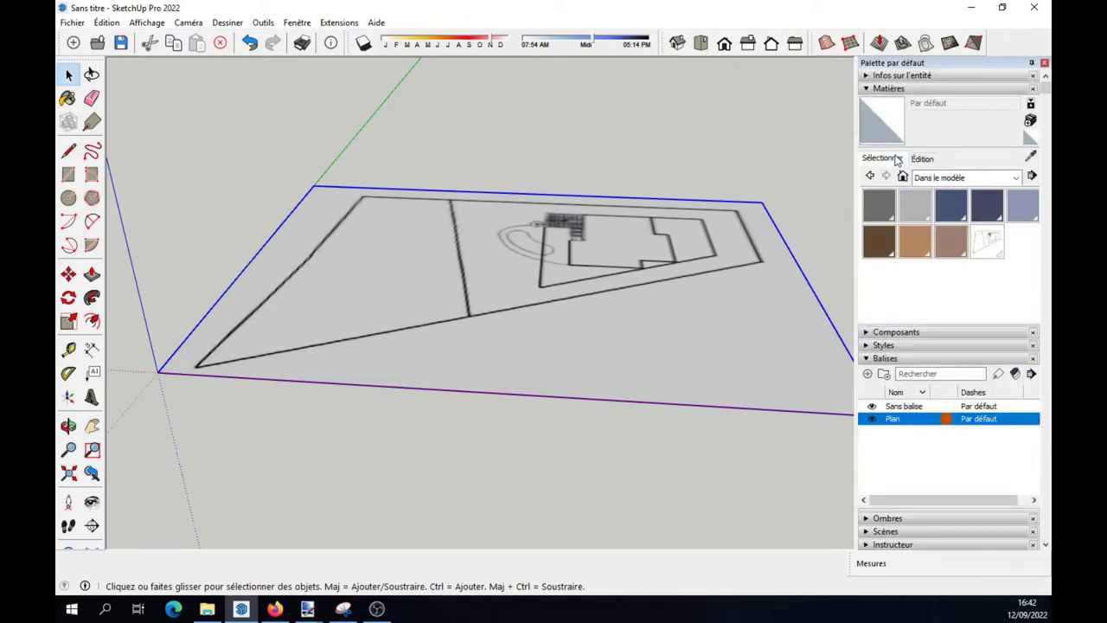
pyautogui.click(939, 180)
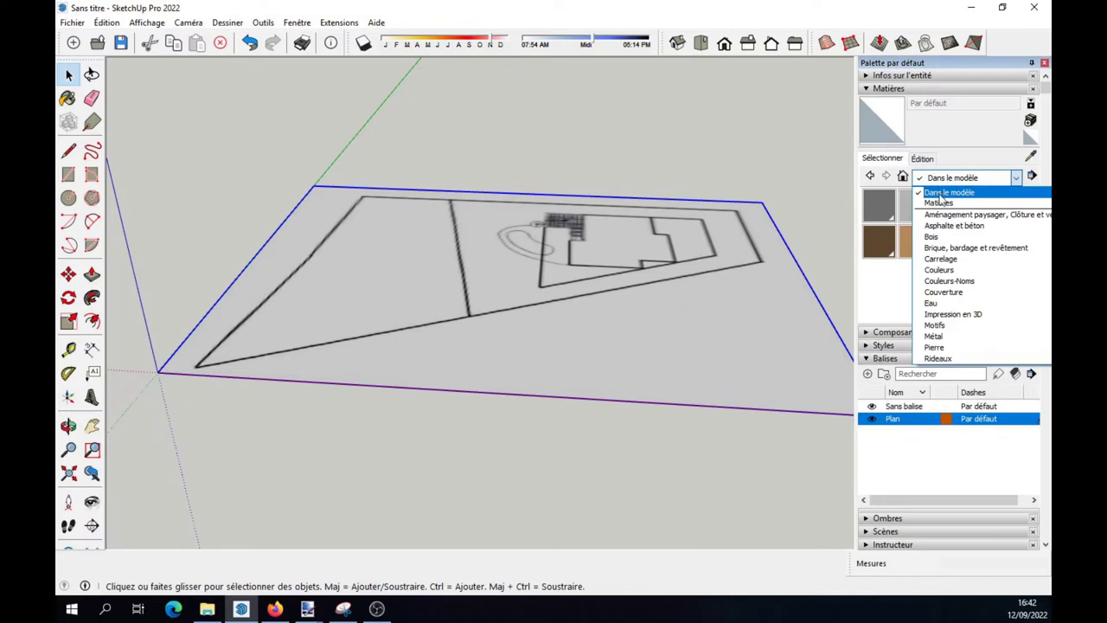
pyautogui.click(939, 194)
pyautogui.click(995, 245)
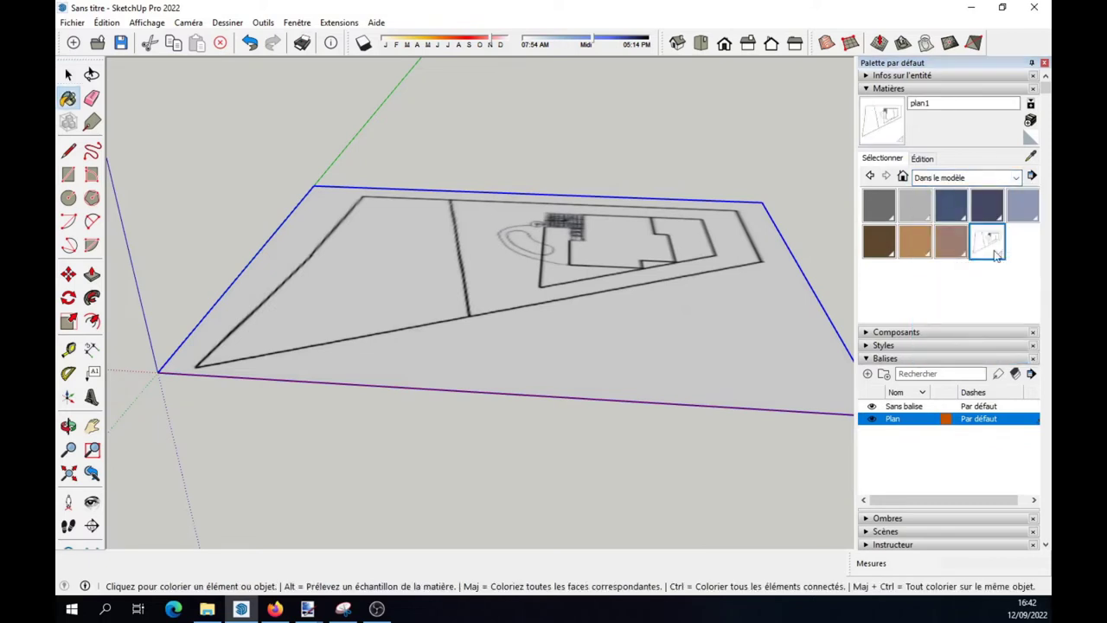
pyautogui.click(928, 161)
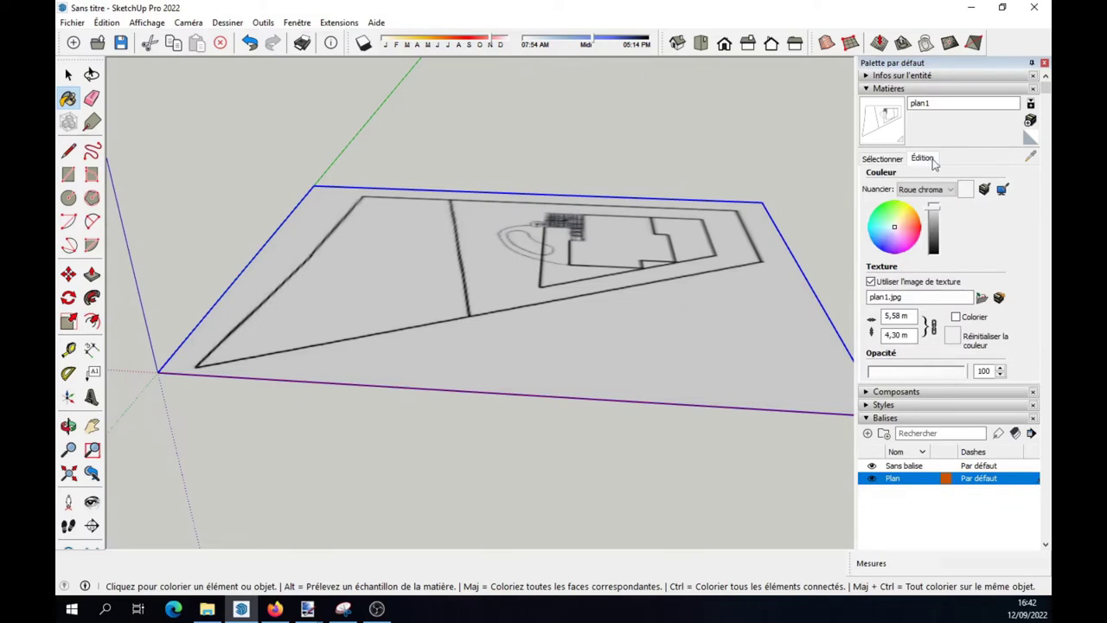
pyautogui.click(930, 372)
pyautogui.moveTo(928, 373); pyautogui.dragTo(929, 373)
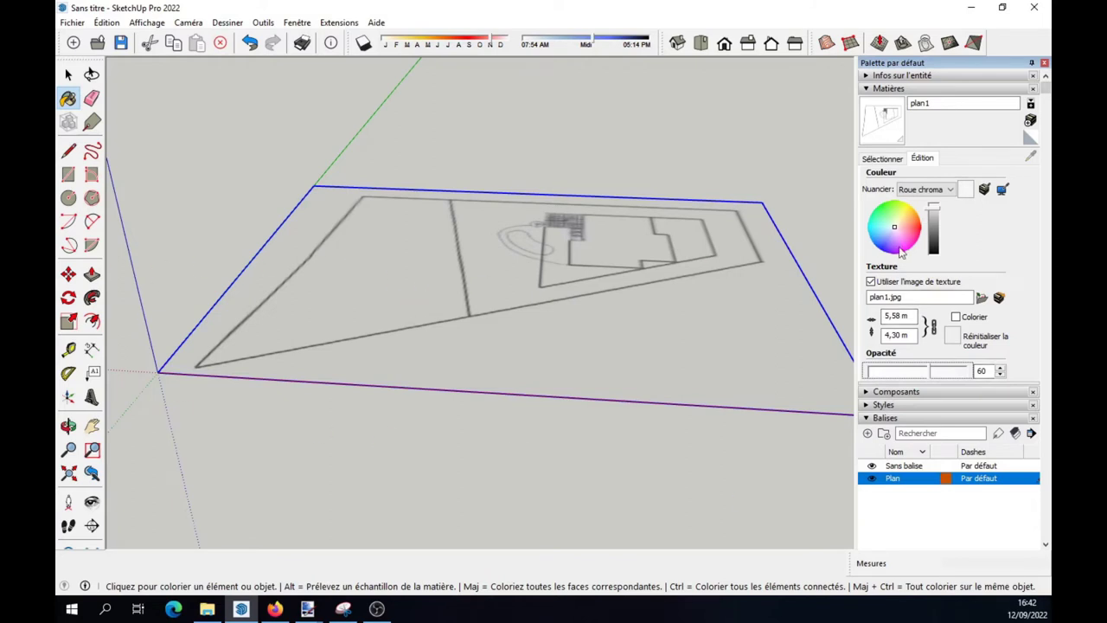
pyautogui.click(867, 90)
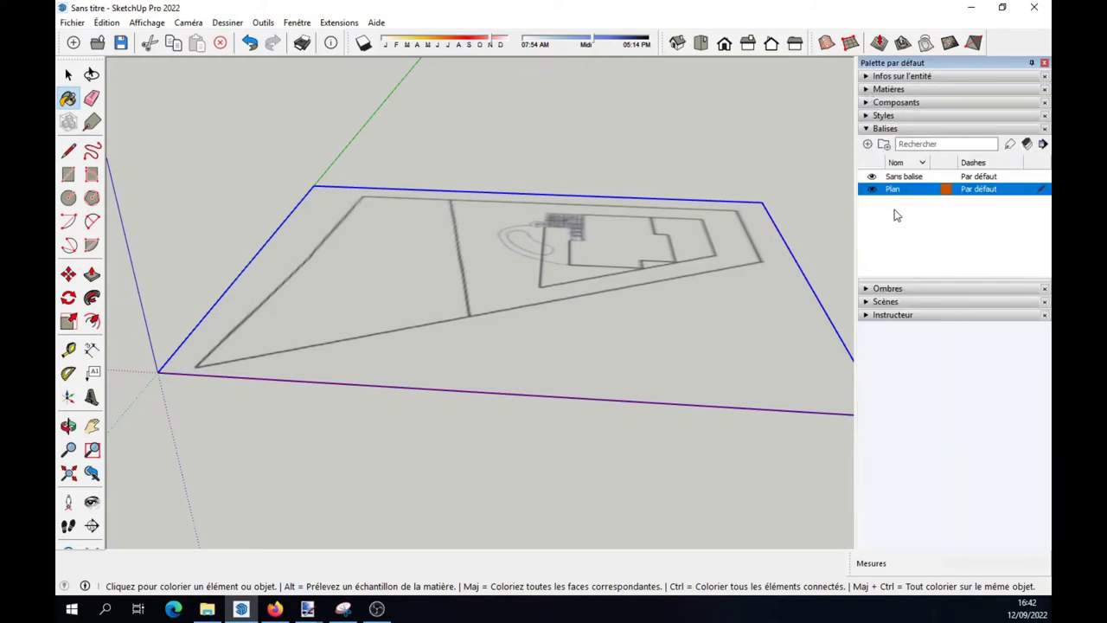
# Add a third tag named 'Dessin' beside Plan
pyautogui.click(868, 144)
pyautogui.write('Dessin')
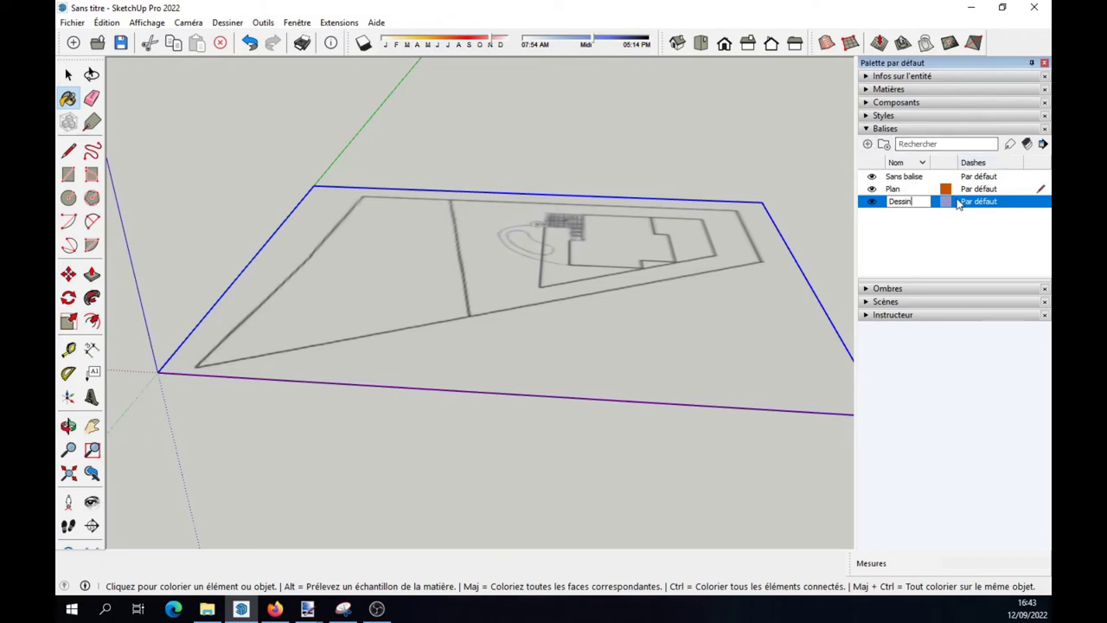
pyautogui.press('Return')
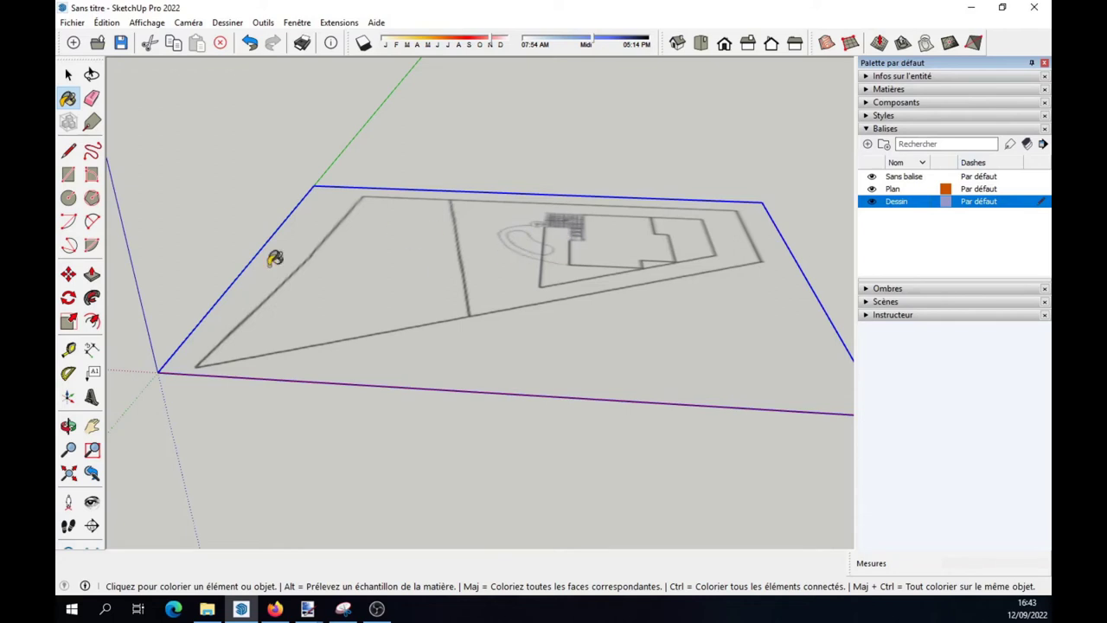
# Trace the plot's right side and bottom edge as lines over the plan
pyautogui.click(68, 151)
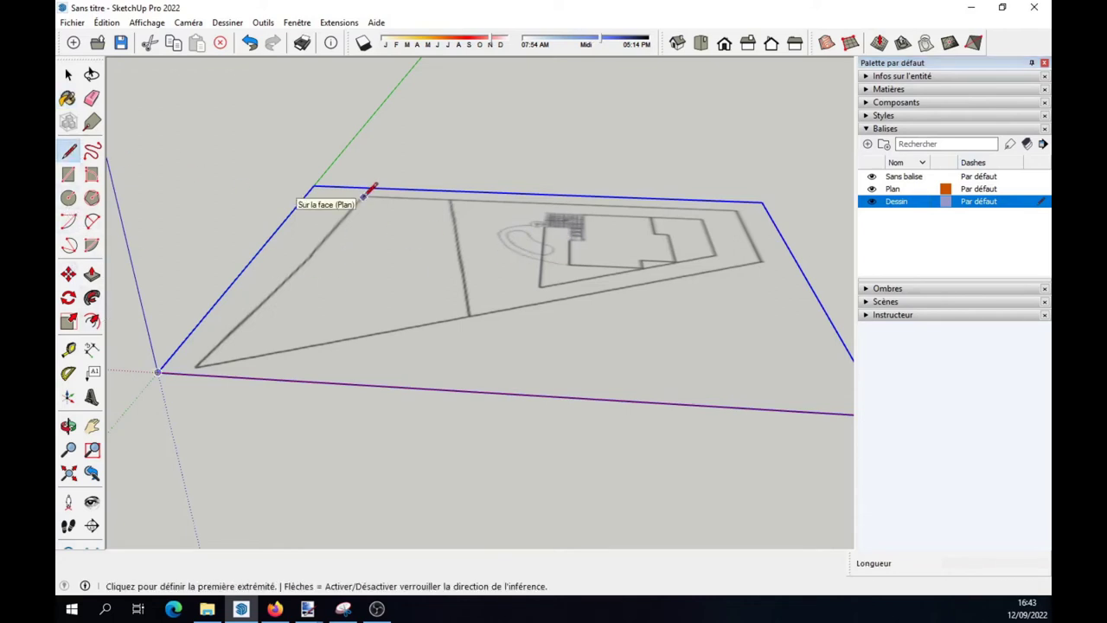
pyautogui.scroll(2, 363, 196)
pyautogui.scroll(2, 363, 196)
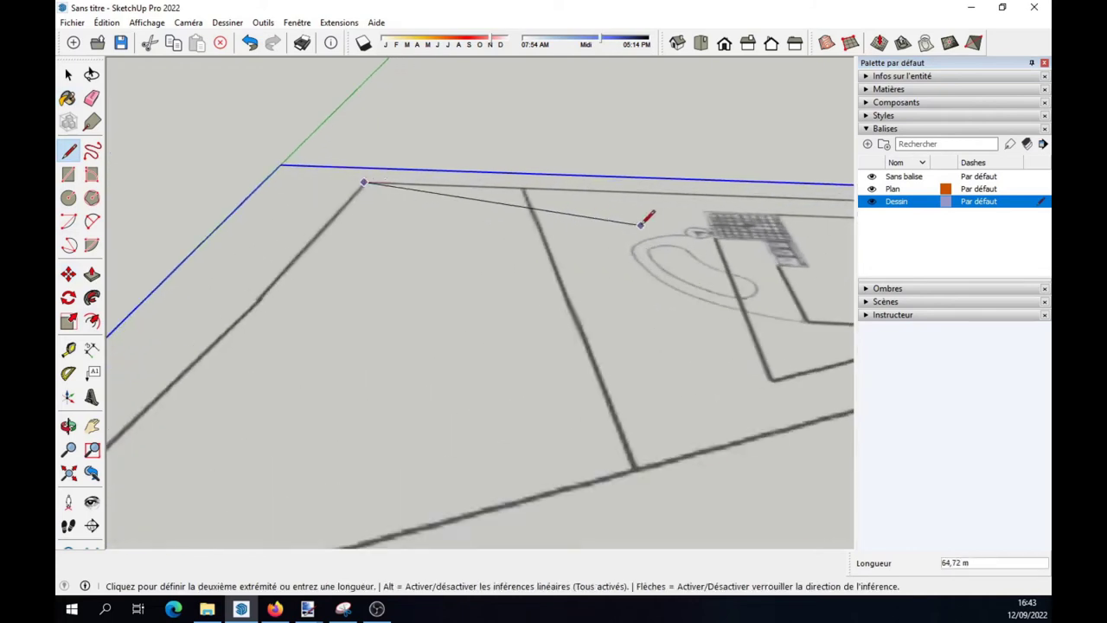
pyautogui.scroll(-1, 702, 235)
pyautogui.scroll(-2, 702, 236)
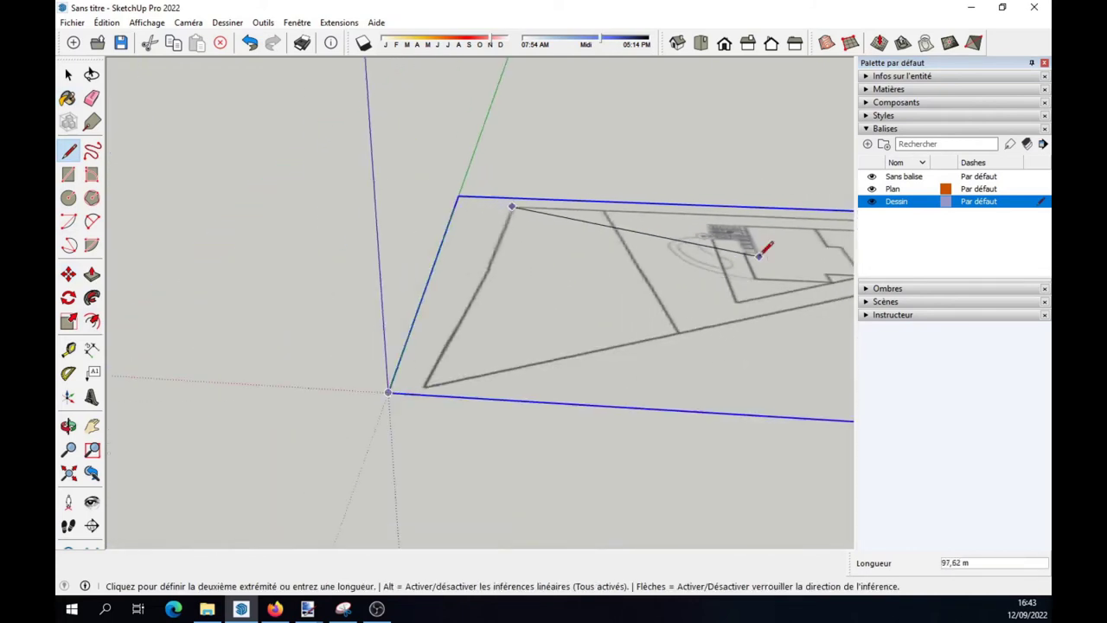
pyautogui.moveTo(763, 250); pyautogui.dragTo(663, 264, button='middle')
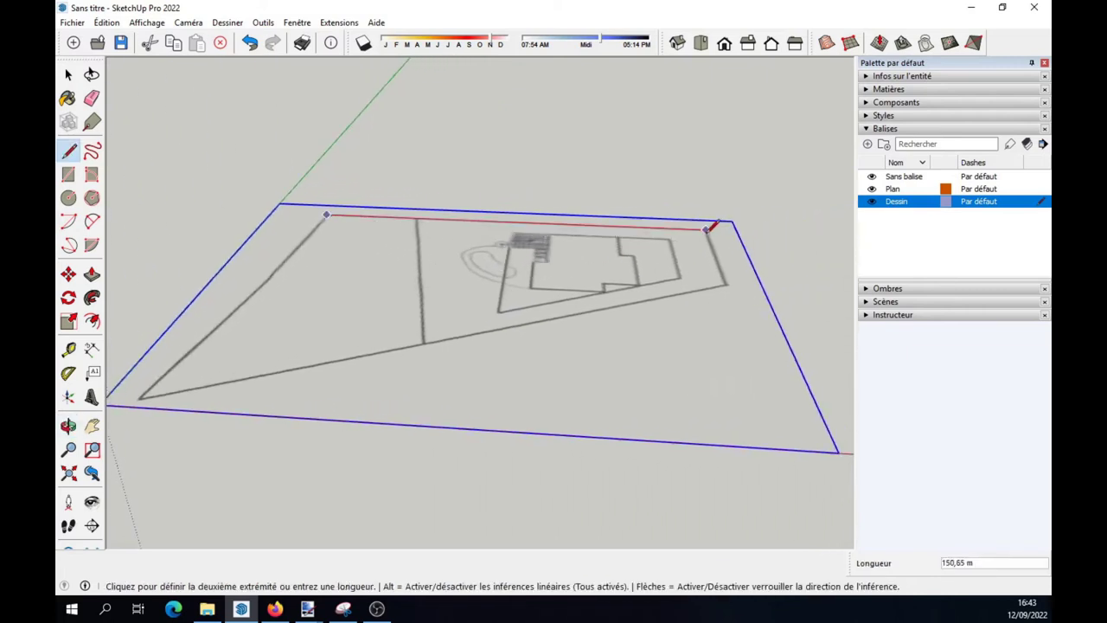
pyautogui.scroll(1, 714, 227)
pyautogui.scroll(1, 715, 225)
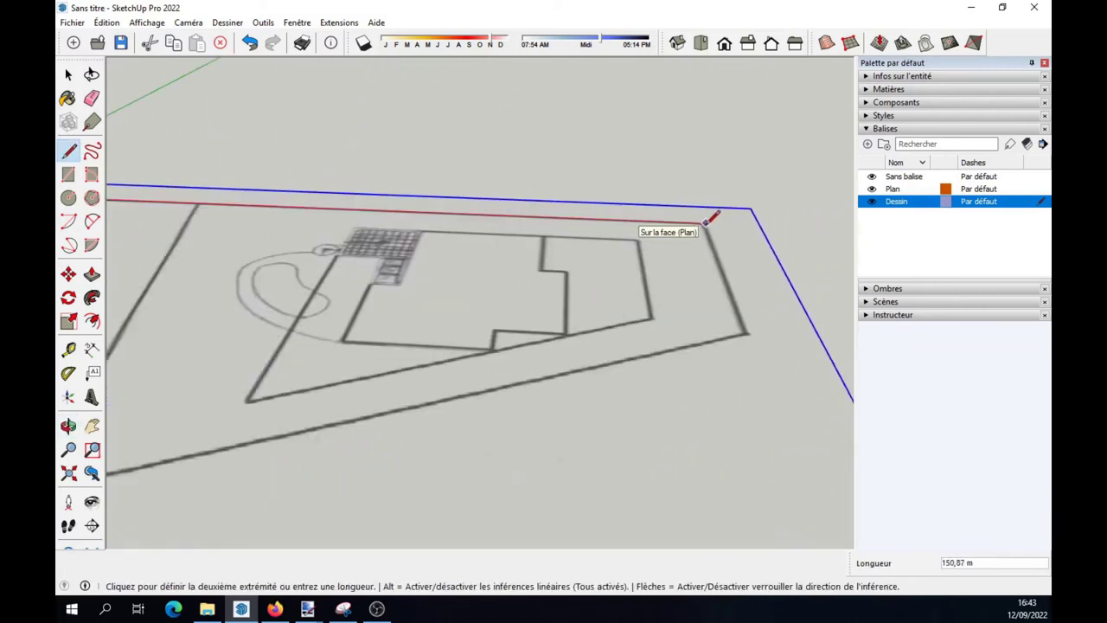
pyautogui.click(705, 222)
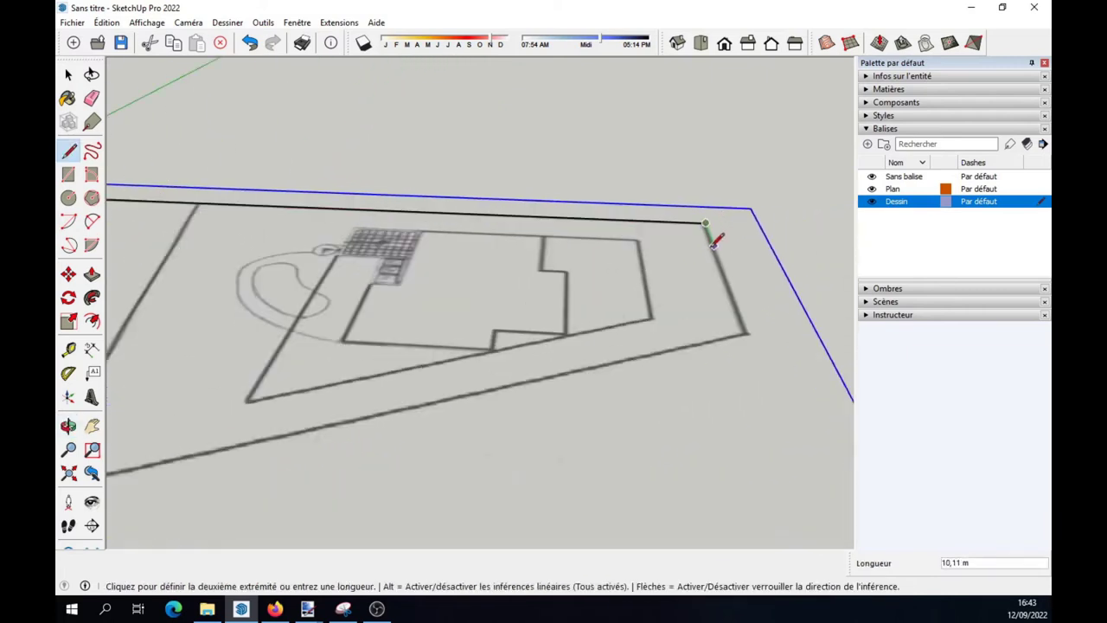
pyautogui.click(744, 329)
pyautogui.scroll(-2, 390, 411)
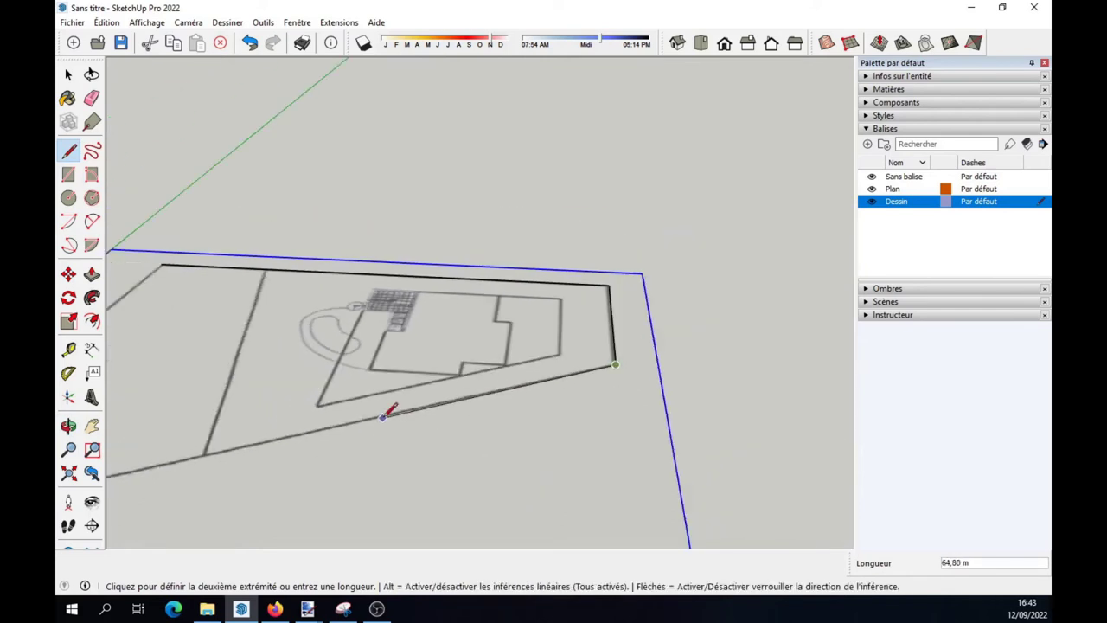
pyautogui.click(202, 445)
# Trace the left boundary through its bend to the top-left corner, closing the outline
pyautogui.moveTo(203, 445)
pyautogui.mouseDown(button='middle')
pyautogui.moveTo(531, 399)
pyautogui.moveTo(259, 450)
pyautogui.mouseUp(button='middle')
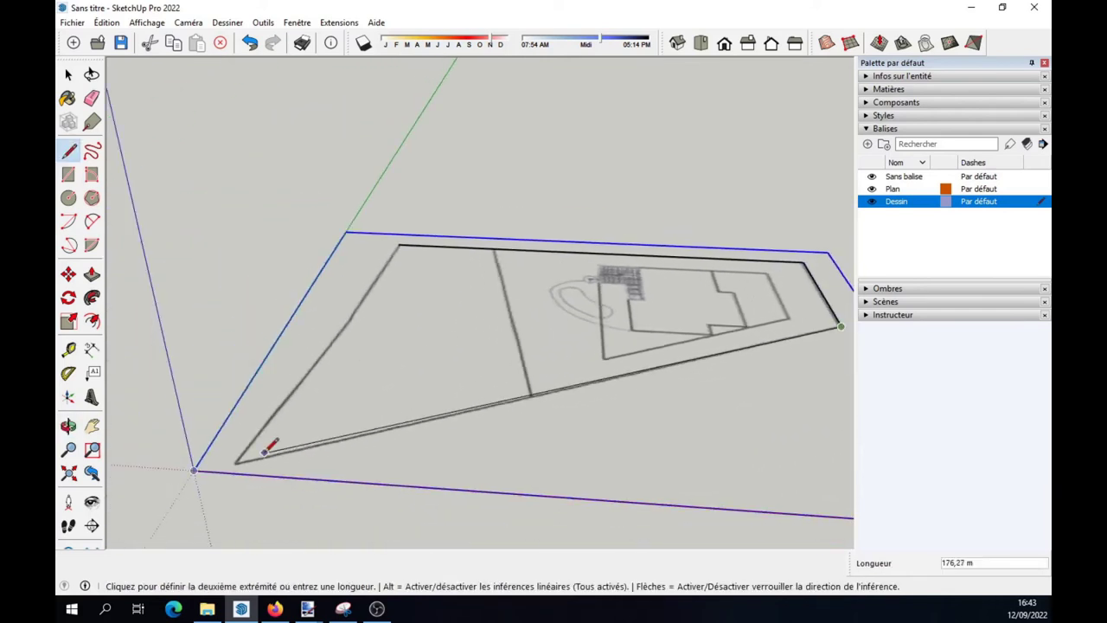
pyautogui.scroll(2, 240, 454)
pyautogui.scroll(2, 238, 461)
pyautogui.scroll(1, 238, 459)
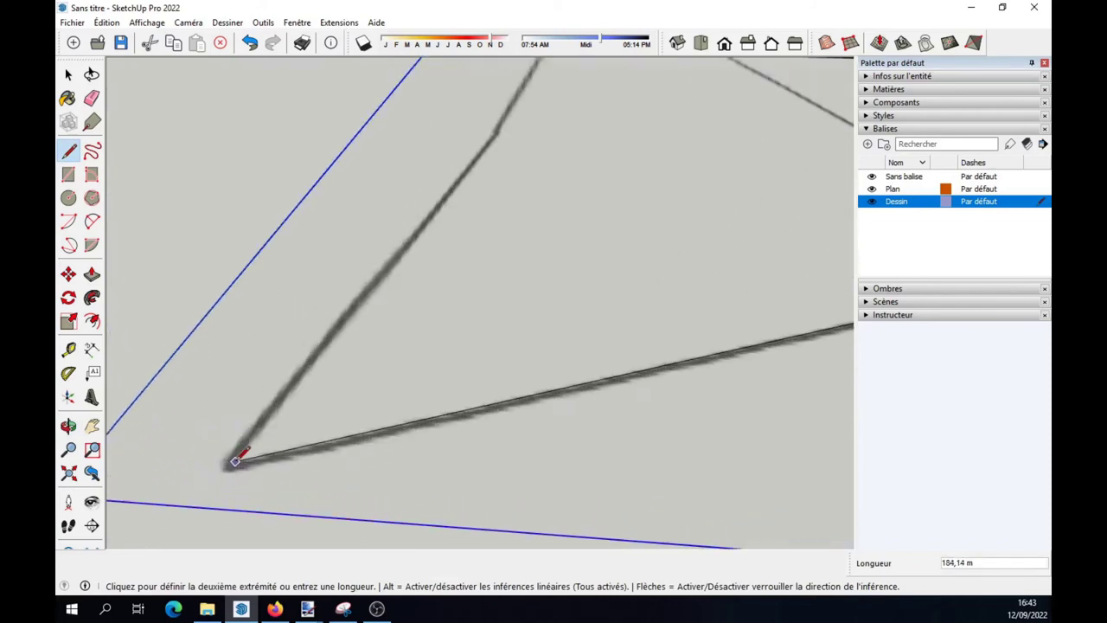
pyautogui.click(227, 468)
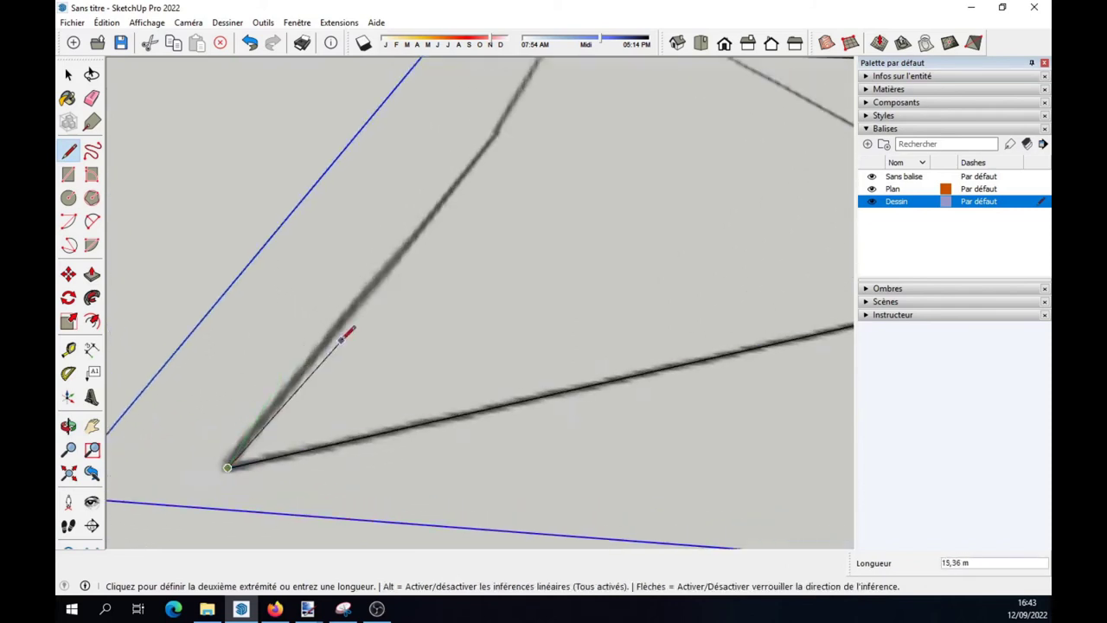
pyautogui.click(499, 132)
pyautogui.scroll(1, 493, 155)
pyautogui.scroll(1, 490, 160)
pyautogui.scroll(-3, 490, 161)
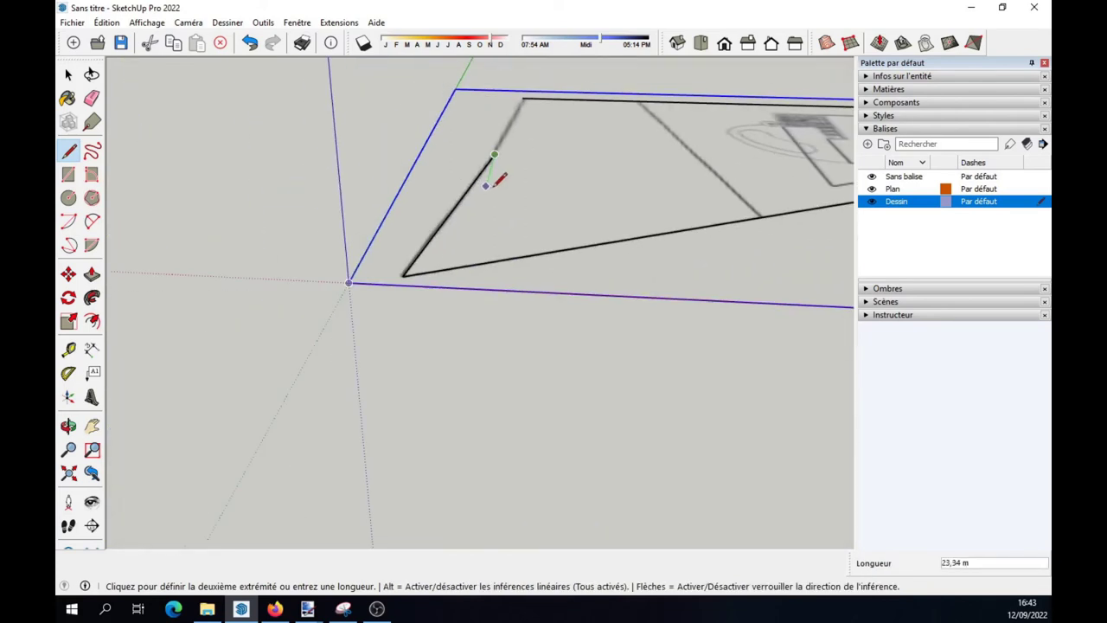
pyautogui.click(524, 97)
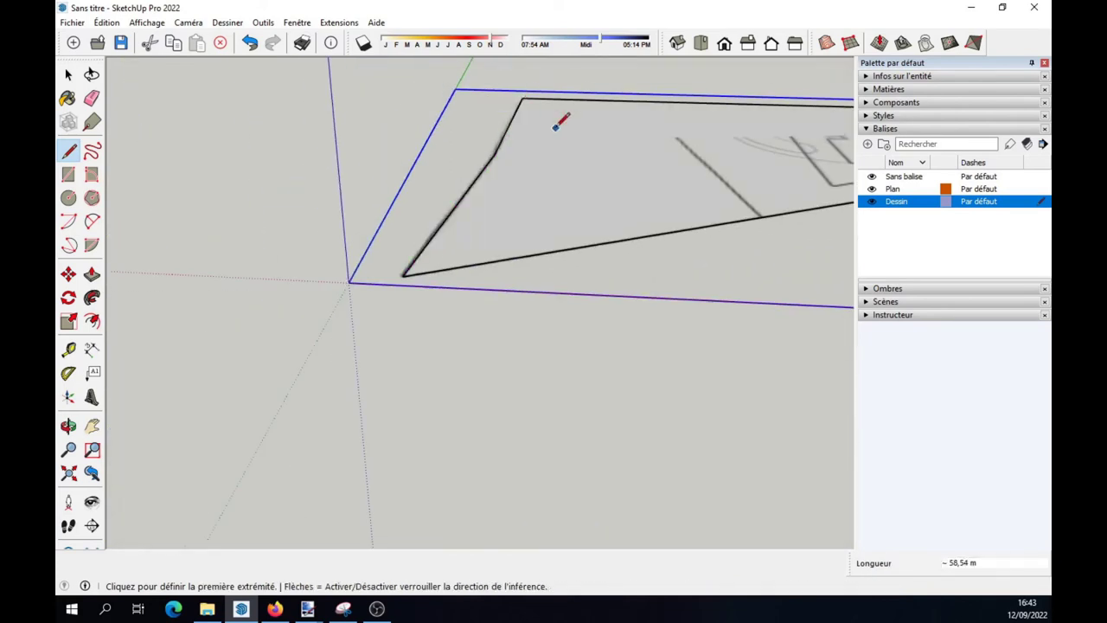
pyautogui.click(69, 76)
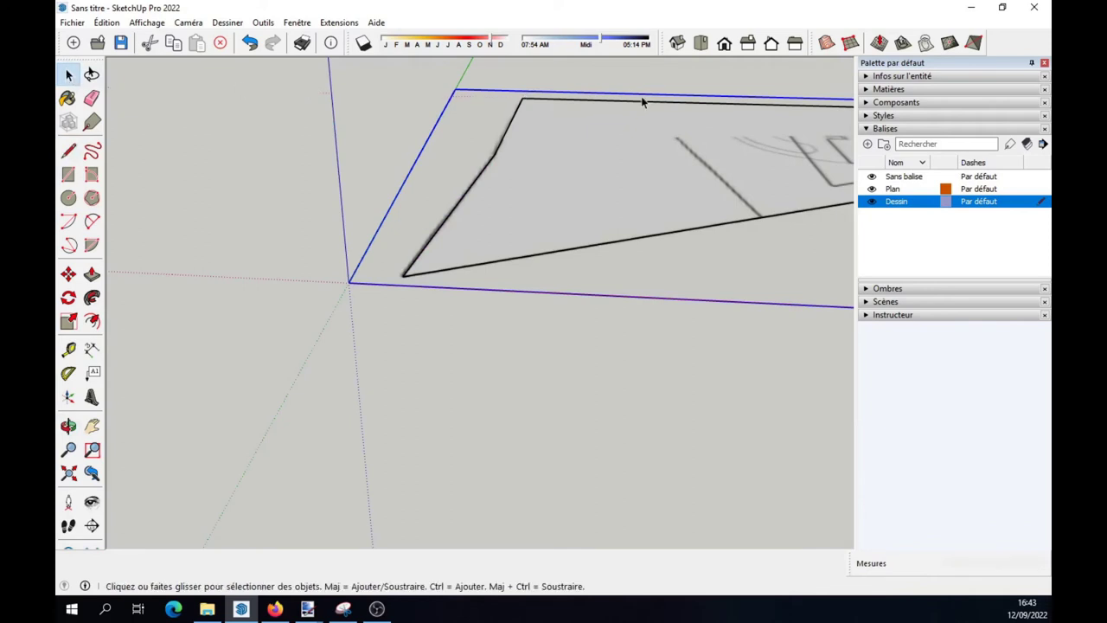
pyautogui.click(594, 124)
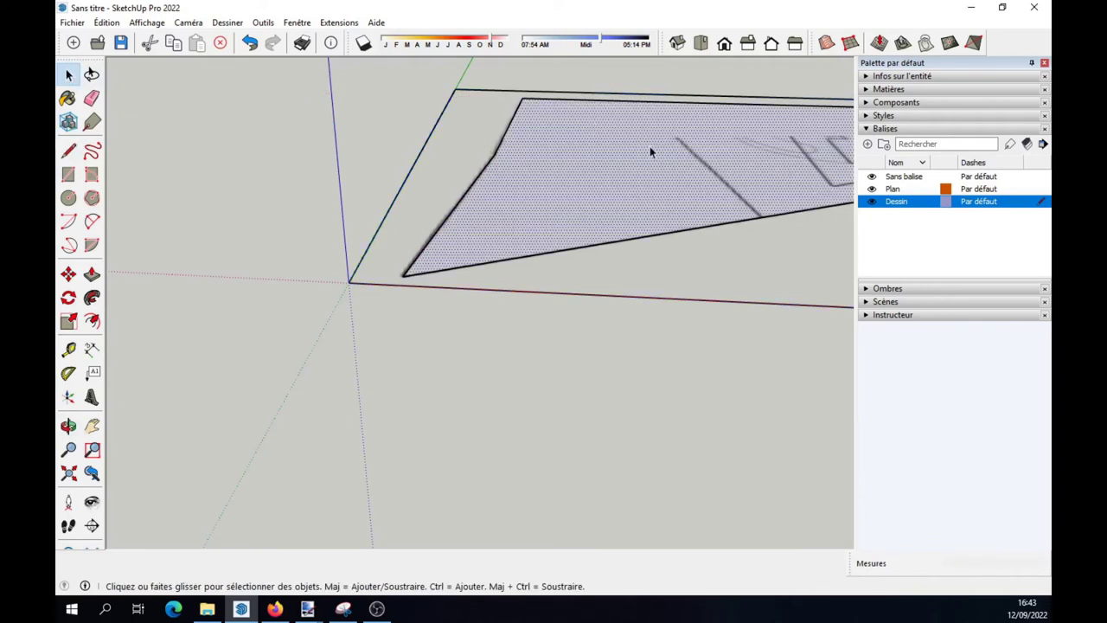
pyautogui.moveTo(495, 251)
pyautogui.mouseDown(button='middle')
pyautogui.moveTo(351, 299)
pyautogui.moveTo(403, 435)
pyautogui.moveTo(340, 395)
pyautogui.mouseUp(button='middle')
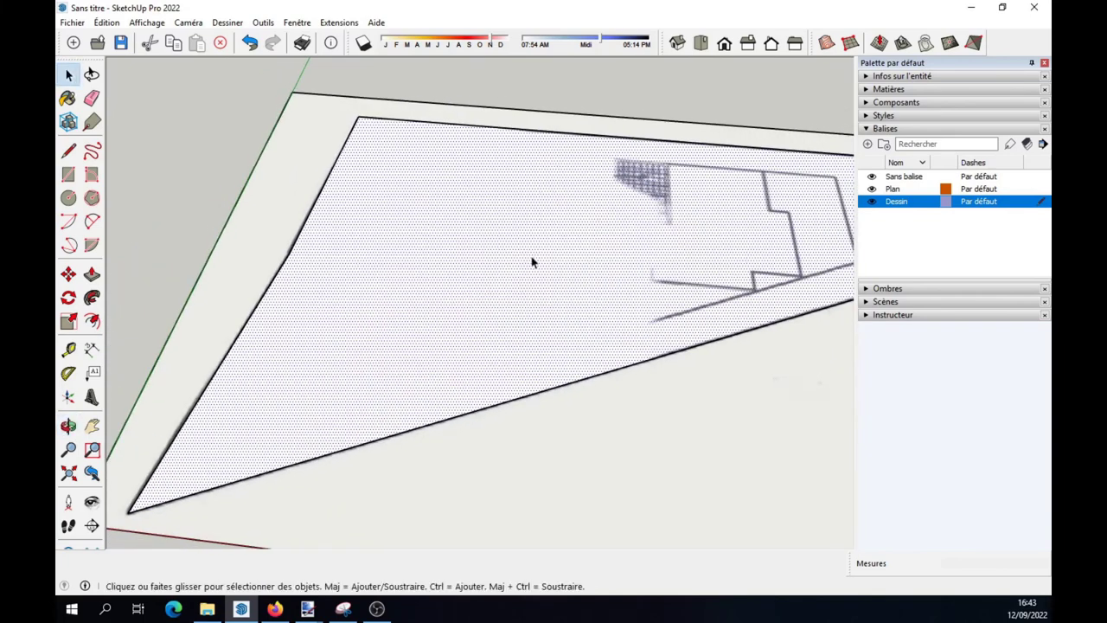
pyautogui.hotkey('ctrl', 't')
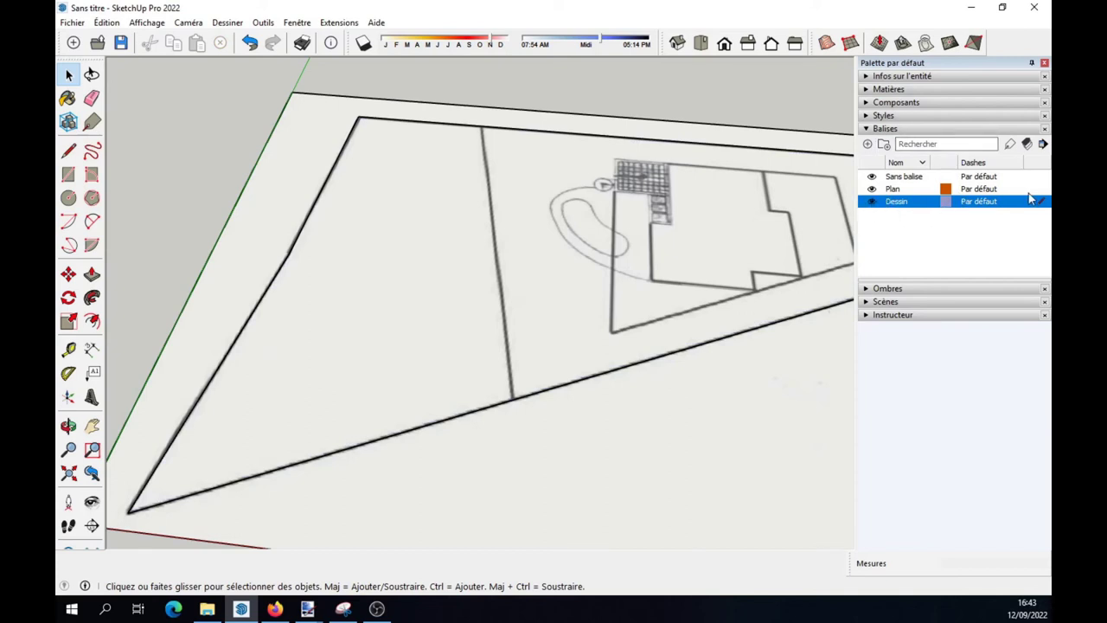
# Toggle the Plan tag's visibility off and on twice to check the traced edges
pyautogui.click(872, 190)
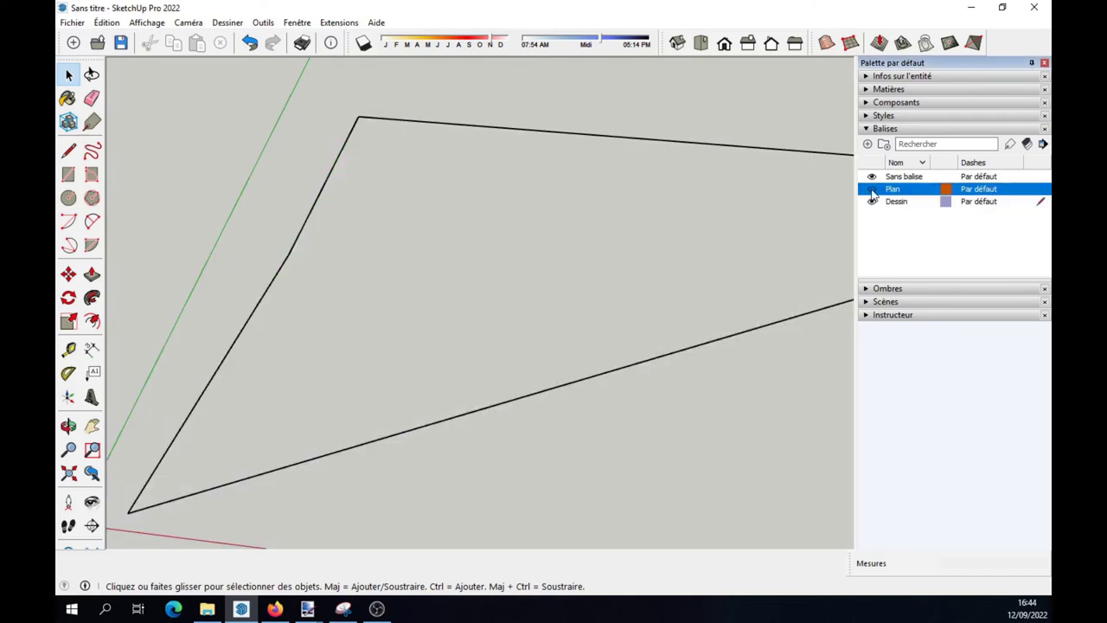
pyautogui.click(872, 191)
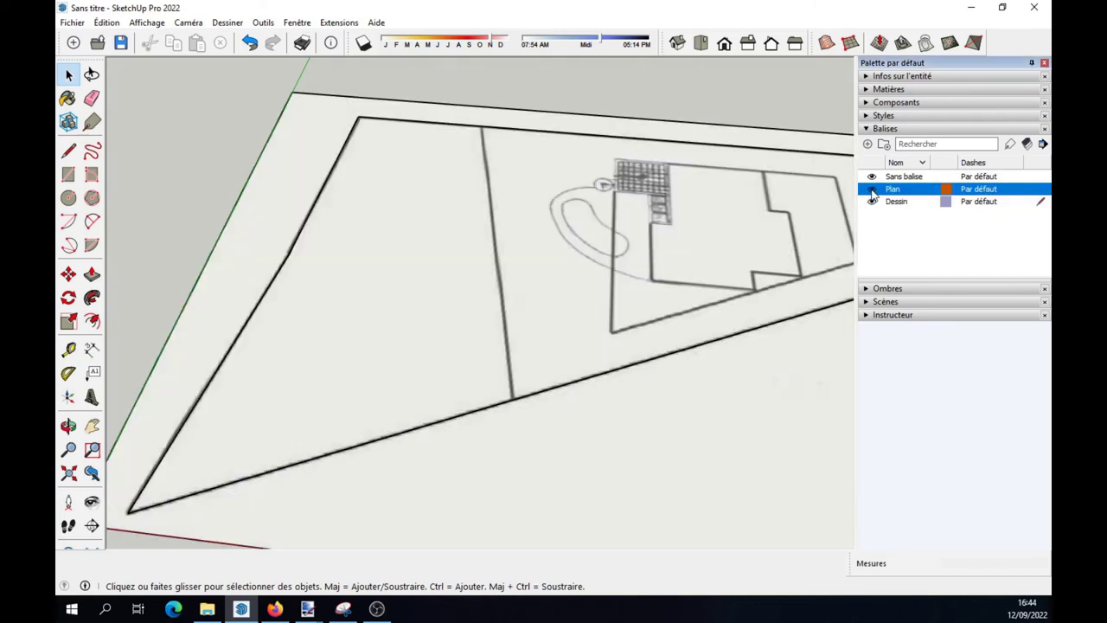
pyautogui.click(872, 191)
pyautogui.click(872, 191)
# After the current-tag warning, switch the current tag to Plan and hide Dessin
pyautogui.click(872, 202)
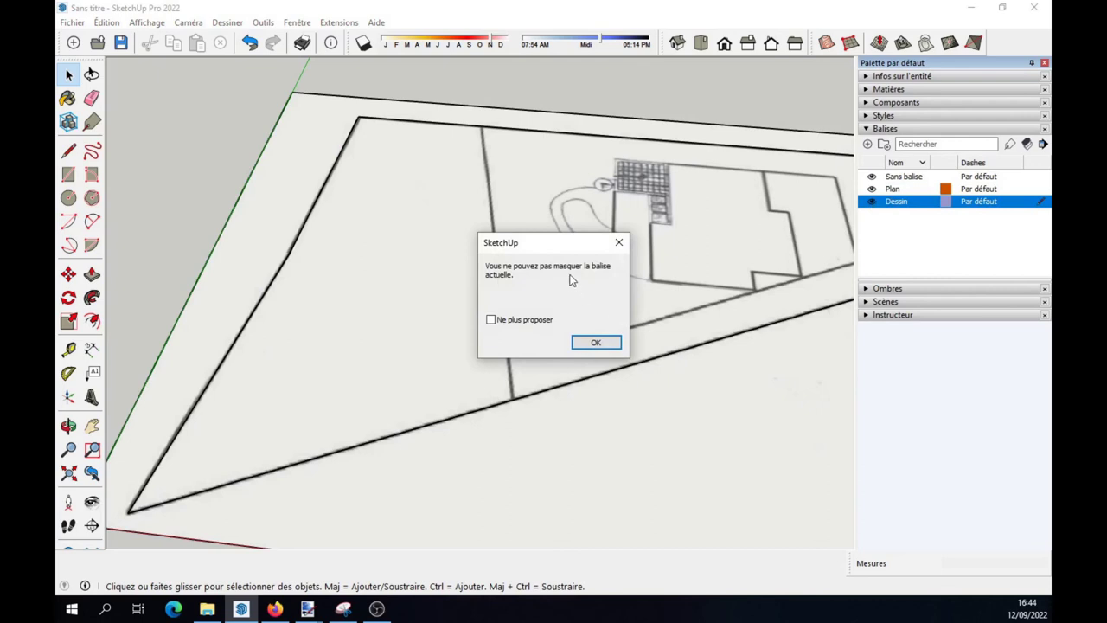
pyautogui.click(595, 342)
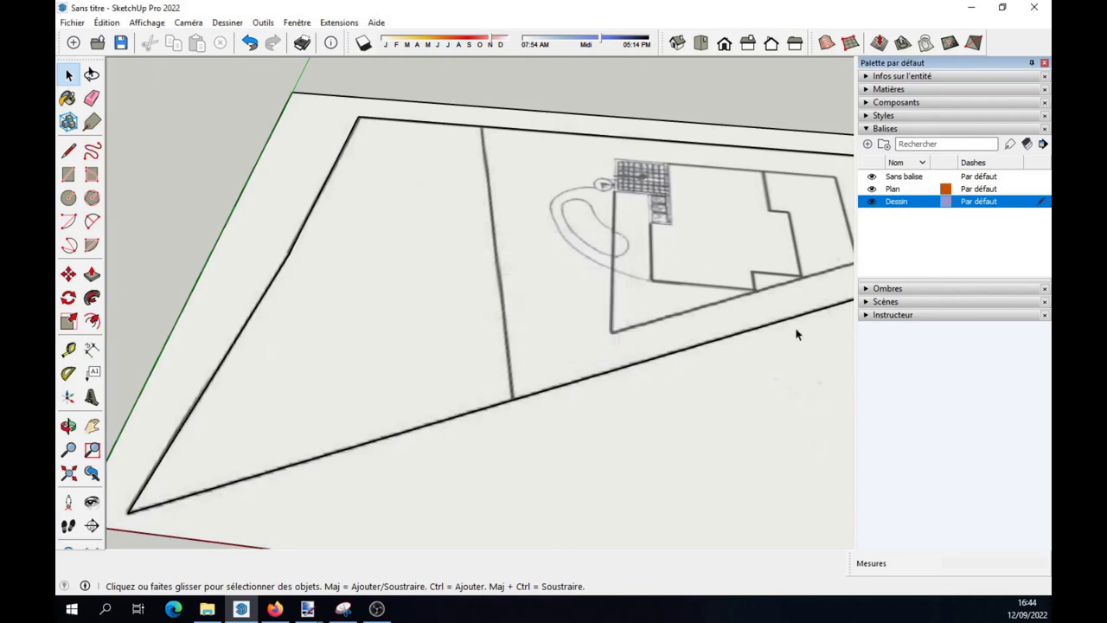
pyautogui.click(1041, 189)
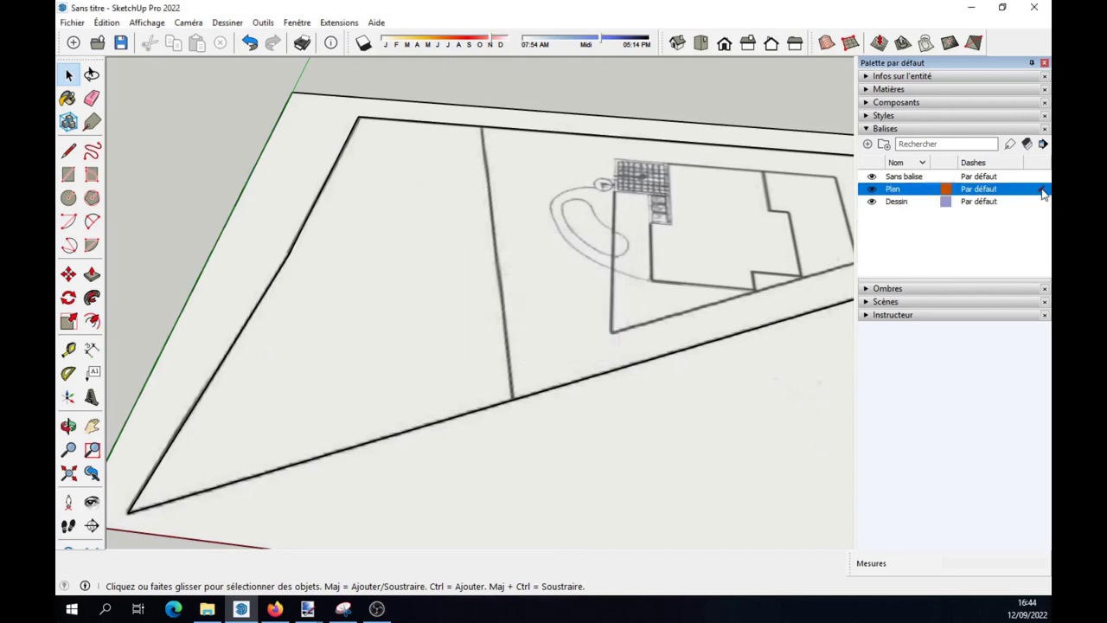
pyautogui.click(872, 202)
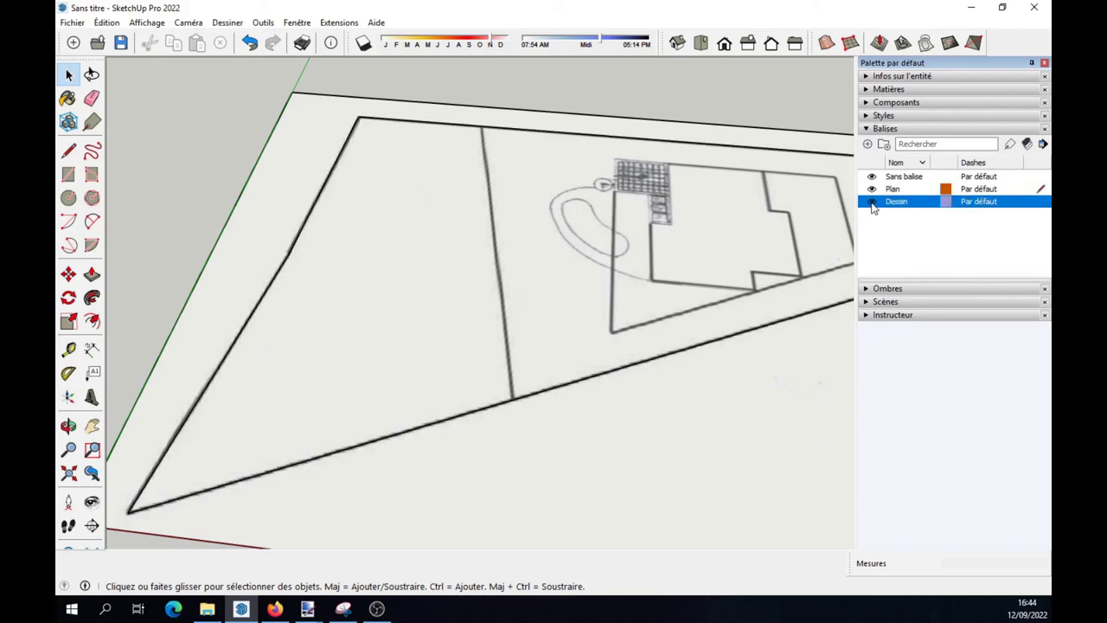